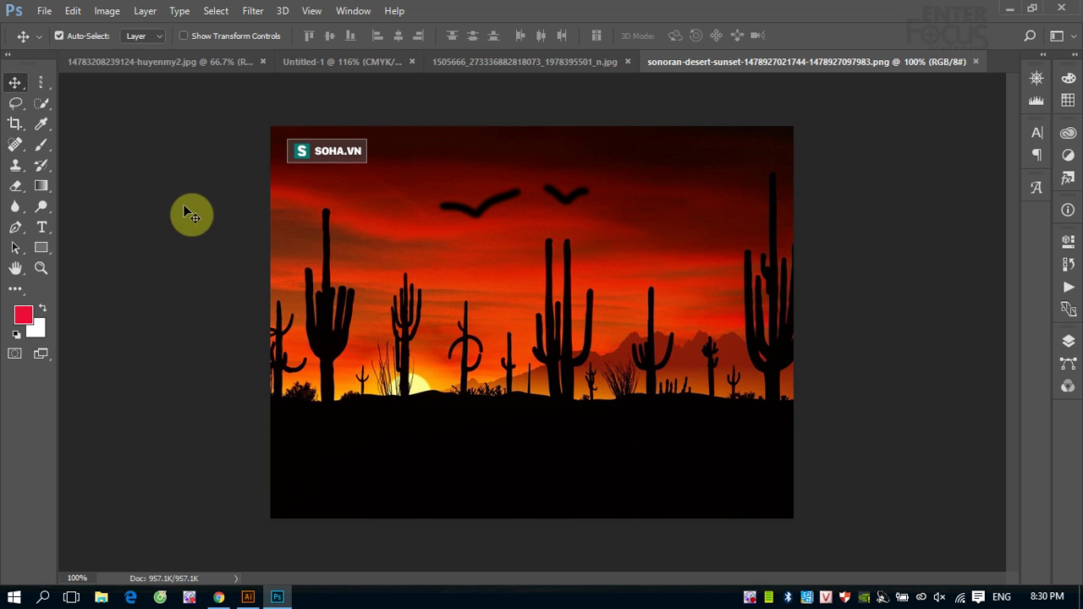
Step: Select the Lasso tool to show its Lasso, Polygonal Lasso and Magnetic Lasso variants
left_click(16, 106)
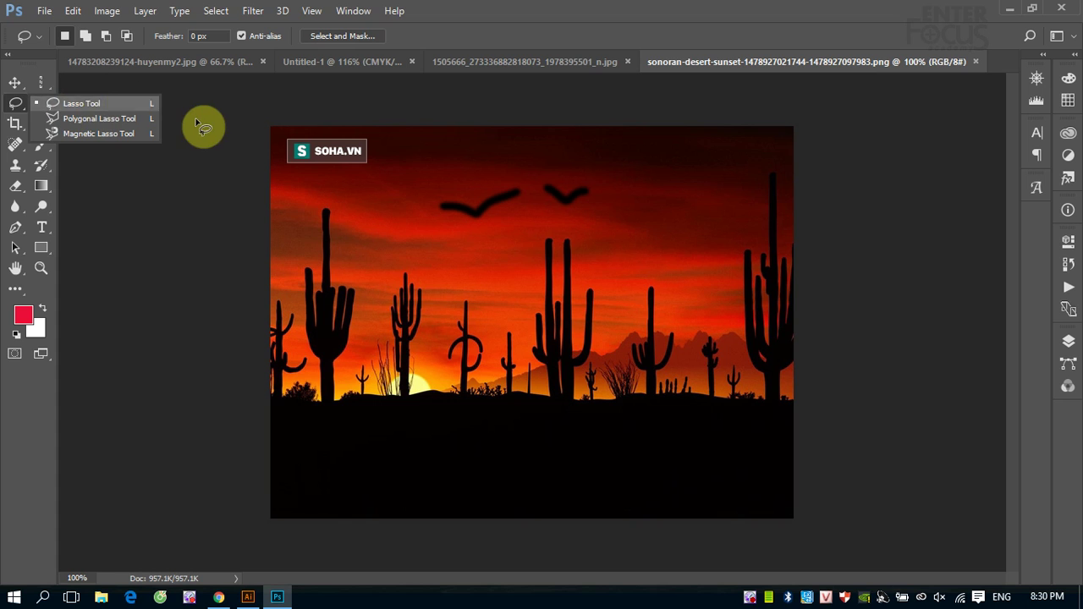
Step: Keep the plain freehand Lasso Tool and zoom in on the two birds in the sky
left_click(82, 104)
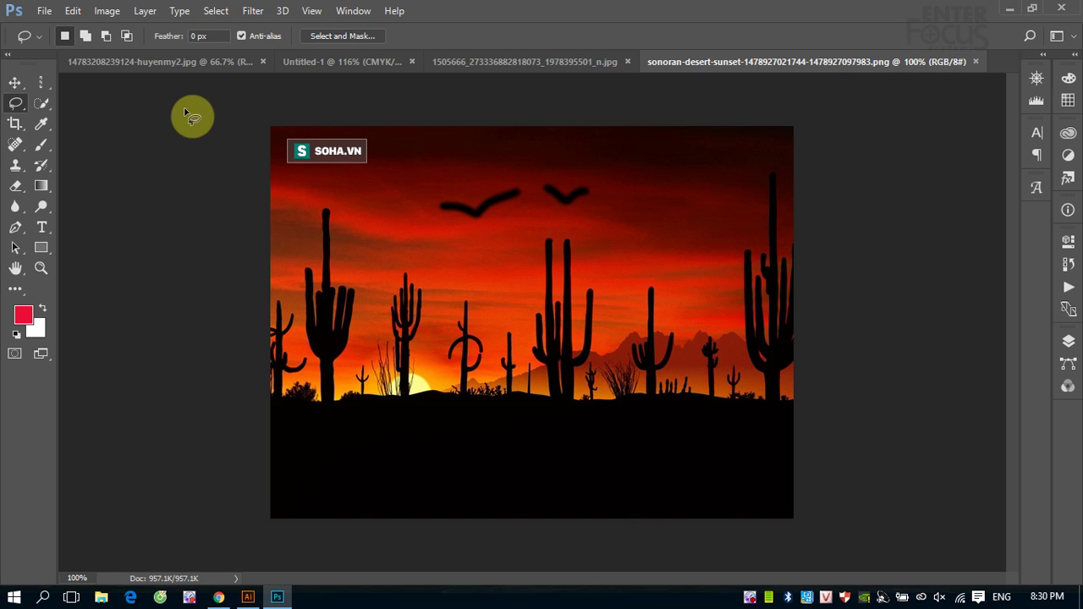
left_click_drag(406, 167, 673, 268)
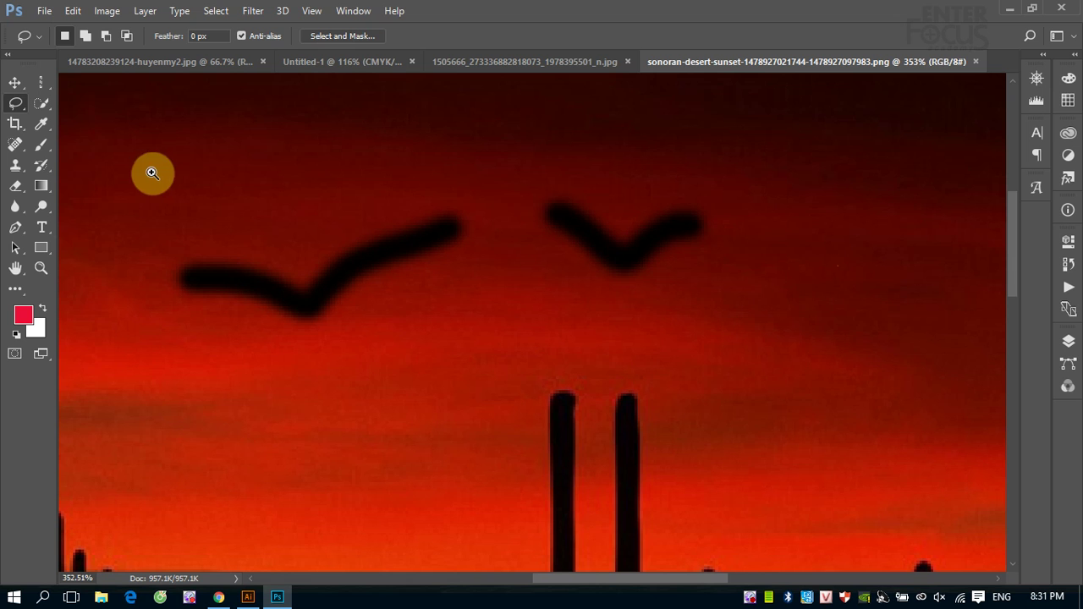
Step: Zoom closer on the left bird and begin a freehand lasso around its dark stroke
left_click_drag(109, 172, 558, 325)
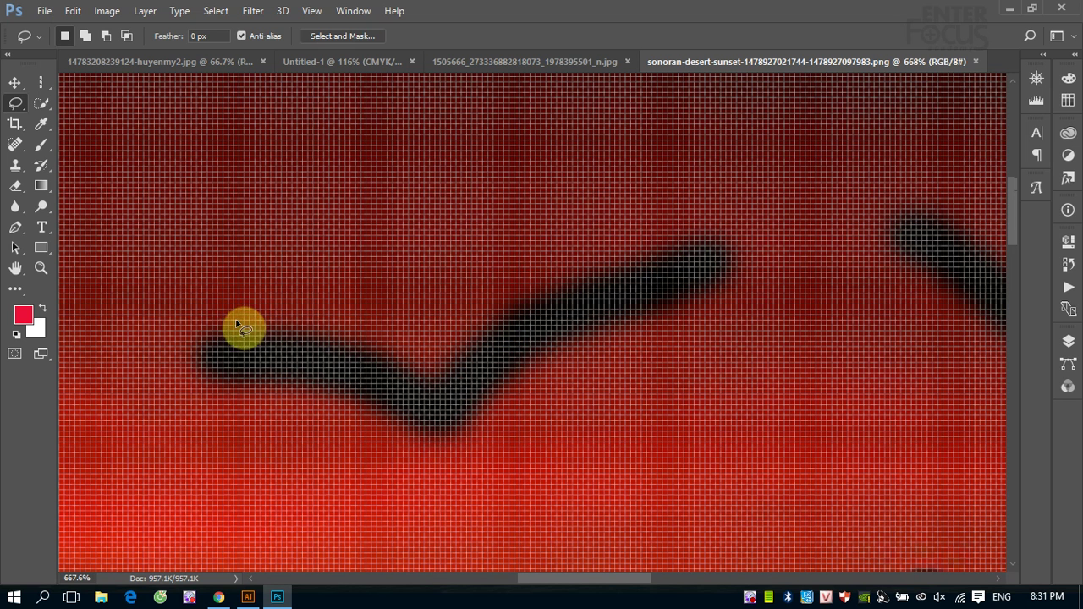
right_click(13, 103)
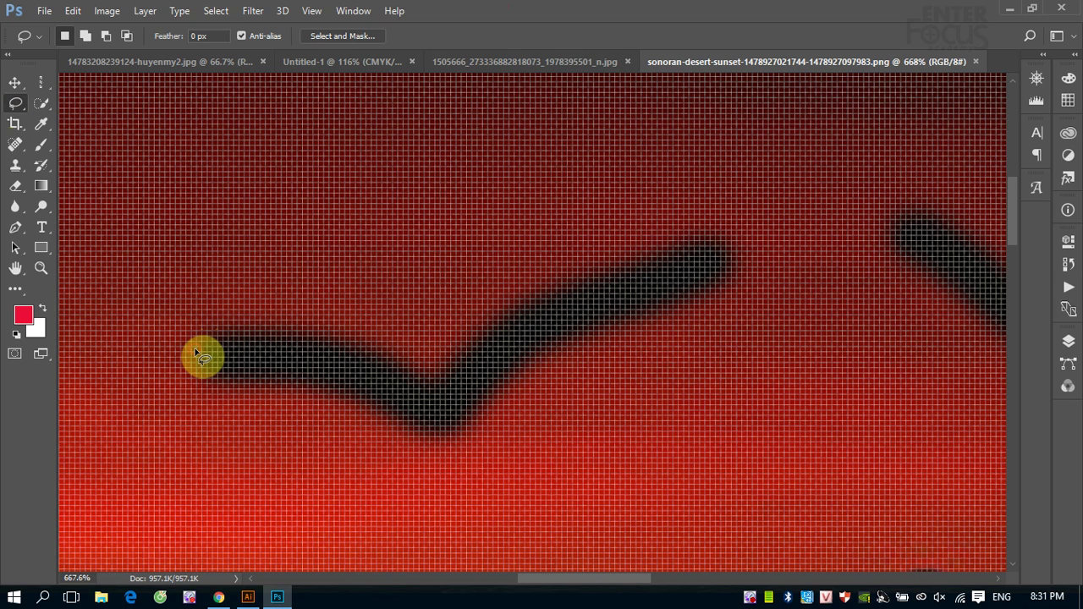
mouse_move(195, 349)
left_mouse_down()
mouse_move(263, 332)
mouse_move(440, 386)
mouse_move(538, 312)
mouse_move(659, 251)
mouse_move(728, 244)
mouse_move(734, 269)
mouse_move(698, 301)
mouse_move(580, 340)
mouse_move(448, 442)
mouse_move(342, 385)
mouse_move(229, 389)
mouse_move(205, 378)
mouse_move(198, 352)
left_mouse_up()
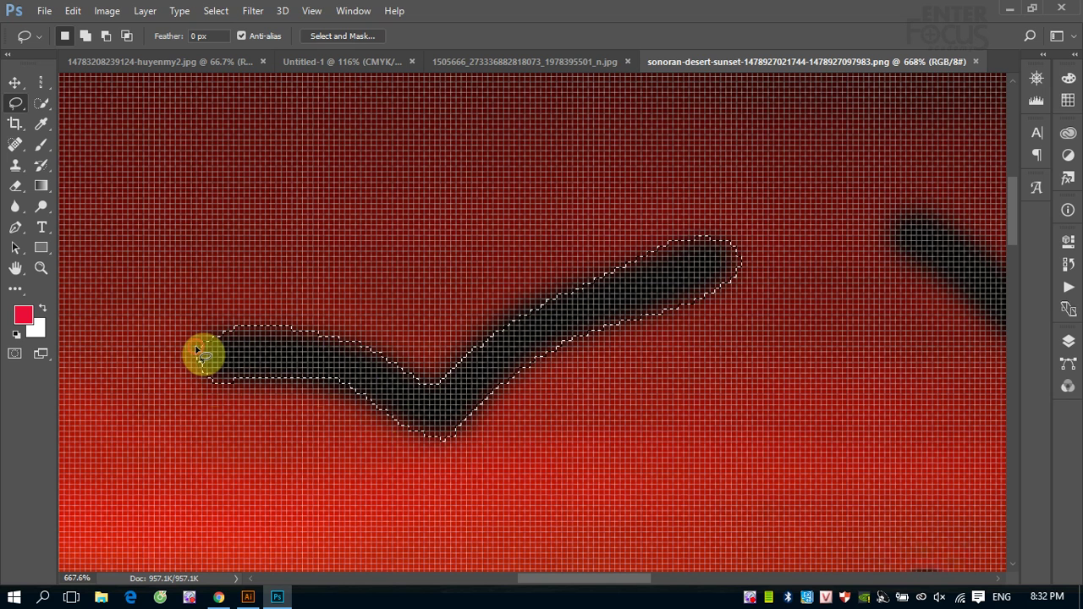
Step: Close the freehand selection around the left bird and pan over to the right bird
left_click_drag(196, 351, 194, 375)
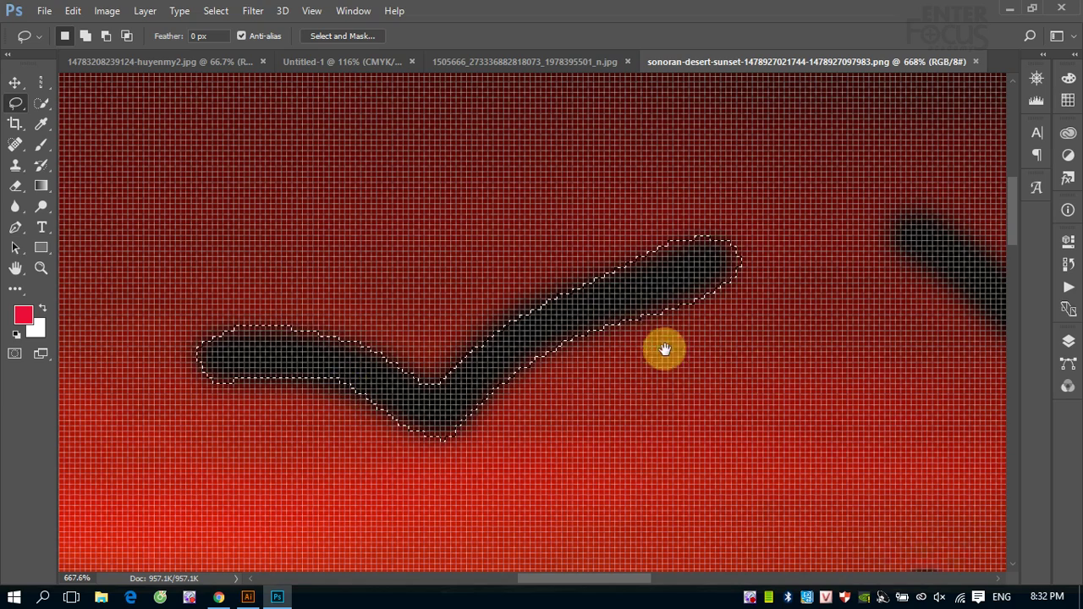
left_click_drag(660, 351, 174, 367)
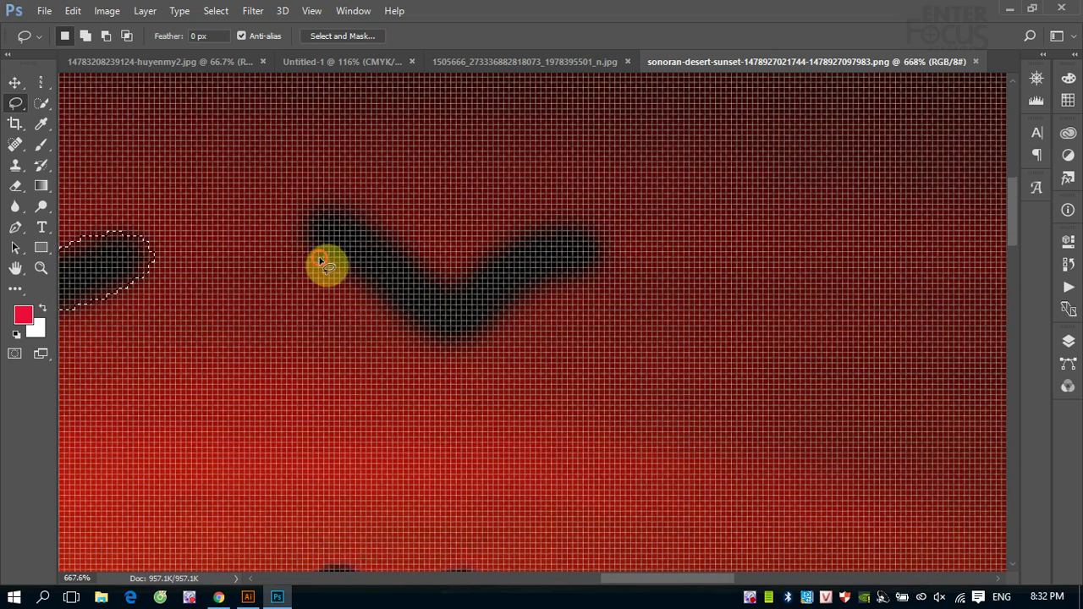
Step: Lasso the right bird's V-shaped stroke, pan back, and start a new outline on the left bird
mouse_move(320, 256)
left_mouse_down()
mouse_move(337, 203)
mouse_move(522, 235)
mouse_move(601, 231)
mouse_move(588, 277)
mouse_move(510, 312)
mouse_move(467, 353)
left_mouse_up()
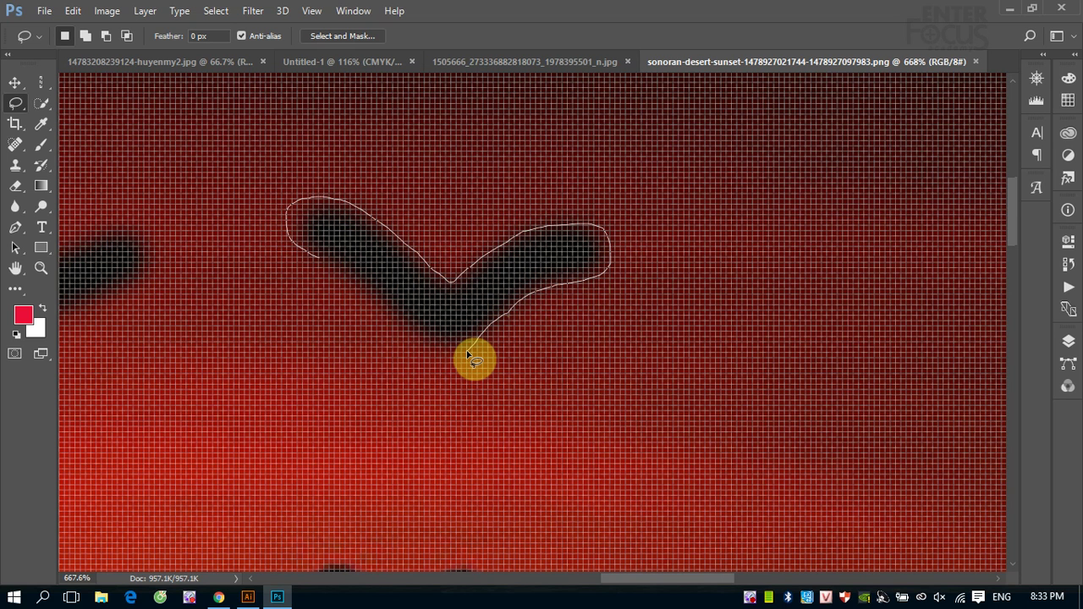
left_click_drag(467, 353, 465, 347)
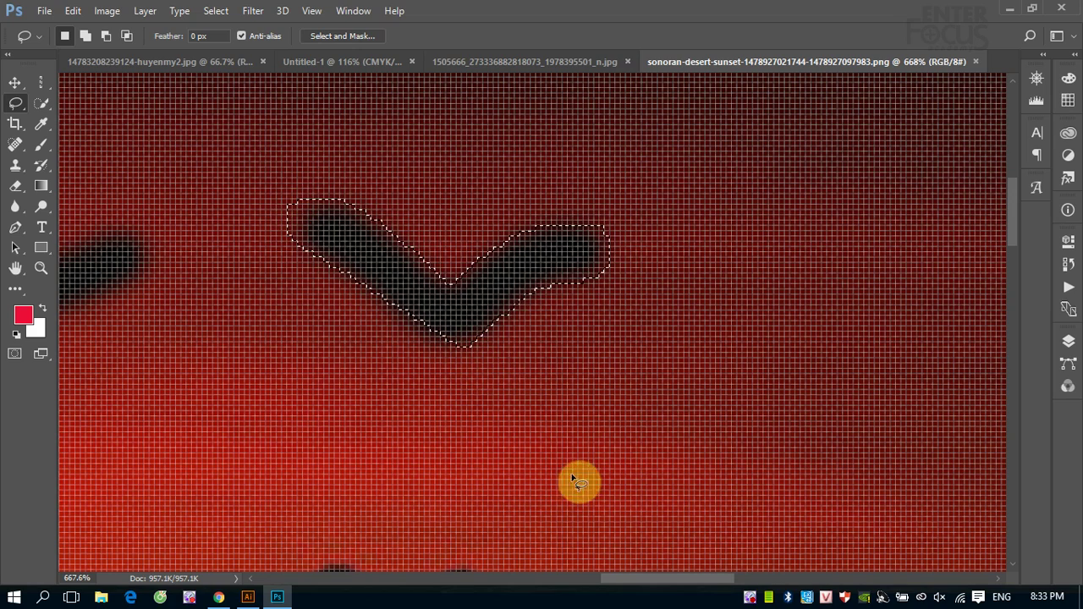
mouse_move(249, 345)
left_mouse_down()
mouse_move(665, 350)
mouse_move(648, 340)
left_mouse_up()
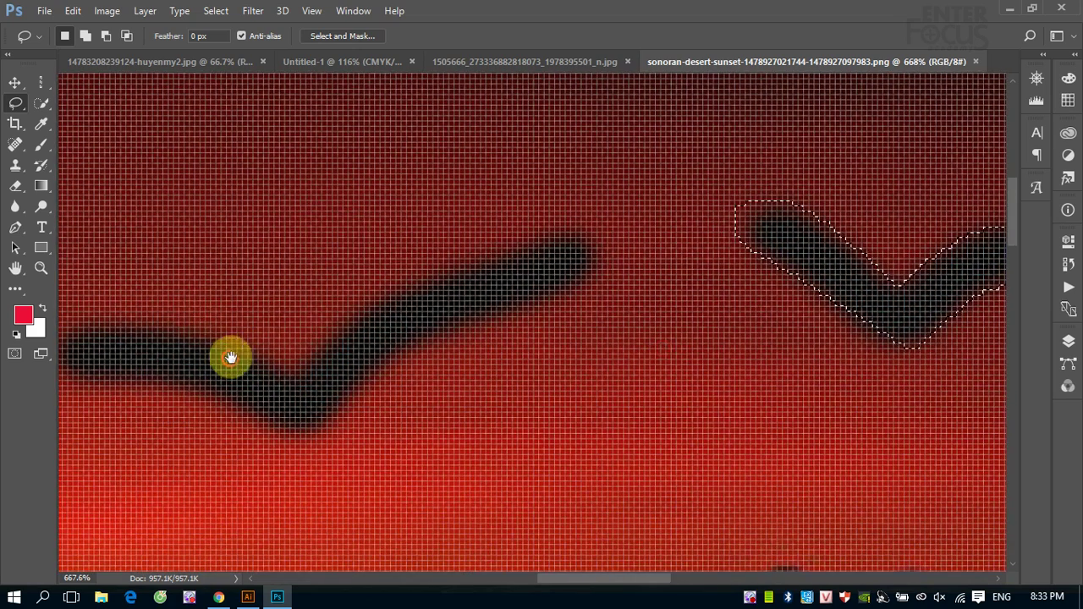
left_click_drag(229, 358, 270, 301)
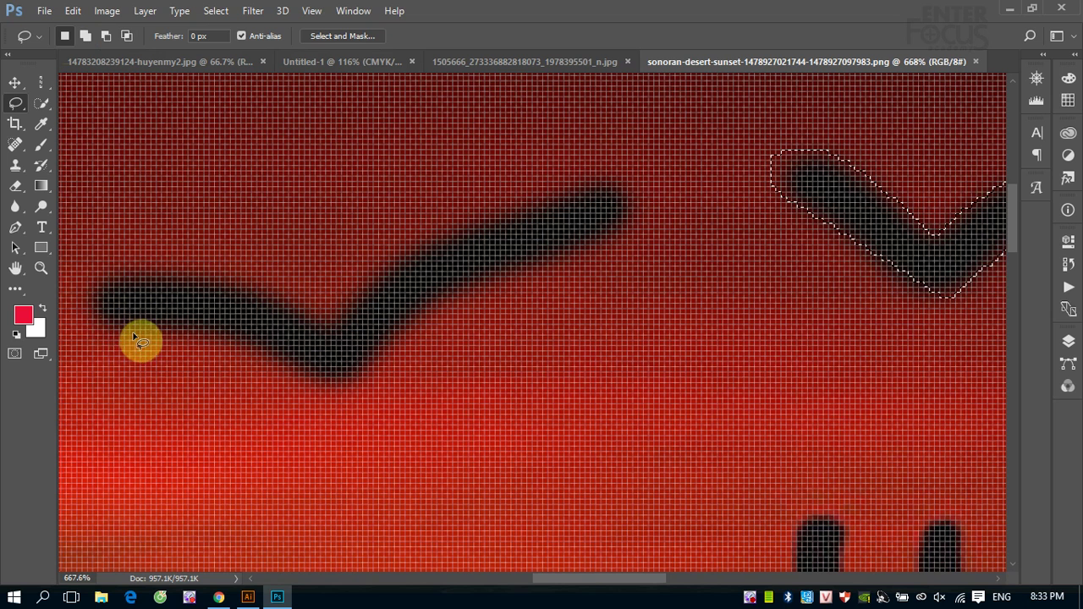
left_click_drag(151, 341, 320, 333)
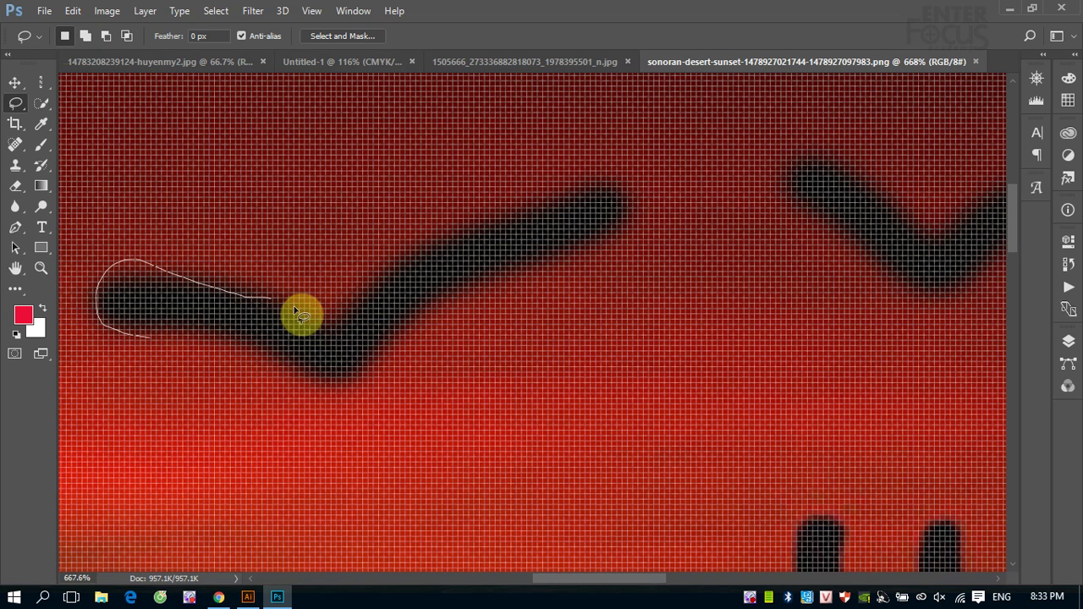
Step: Lasso the left bird's end, then add its lower edge to the selection
left_click_drag(318, 330, 317, 329)
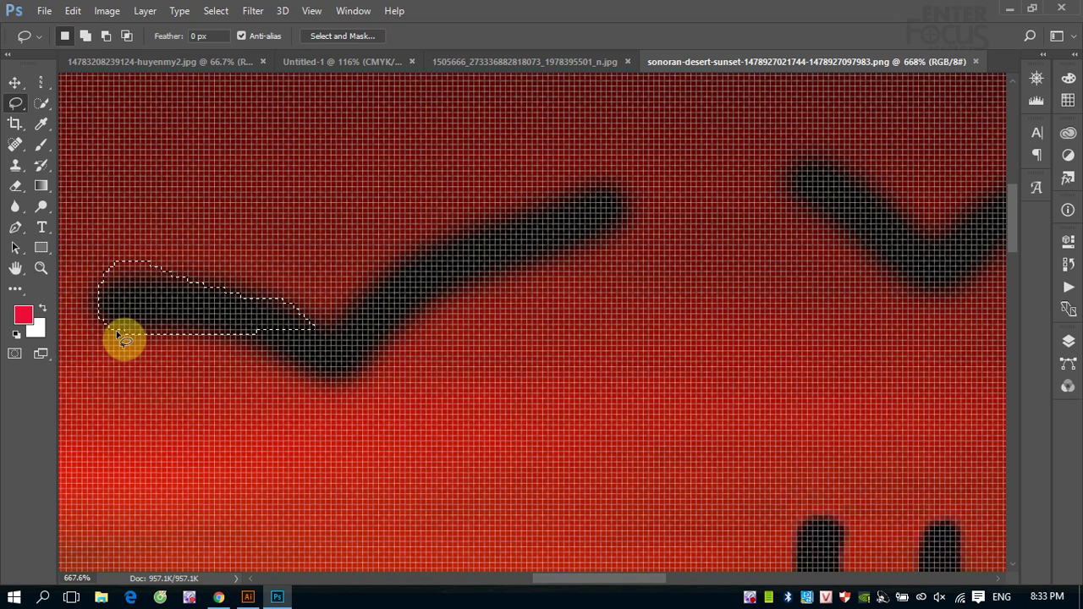
mouse_move(123, 339)
left_mouse_down()
mouse_move(284, 317)
mouse_move(553, 200)
mouse_move(621, 192)
mouse_move(601, 244)
mouse_move(430, 302)
mouse_move(357, 373)
mouse_move(290, 374)
mouse_move(278, 314)
mouse_move(286, 334)
left_mouse_up()
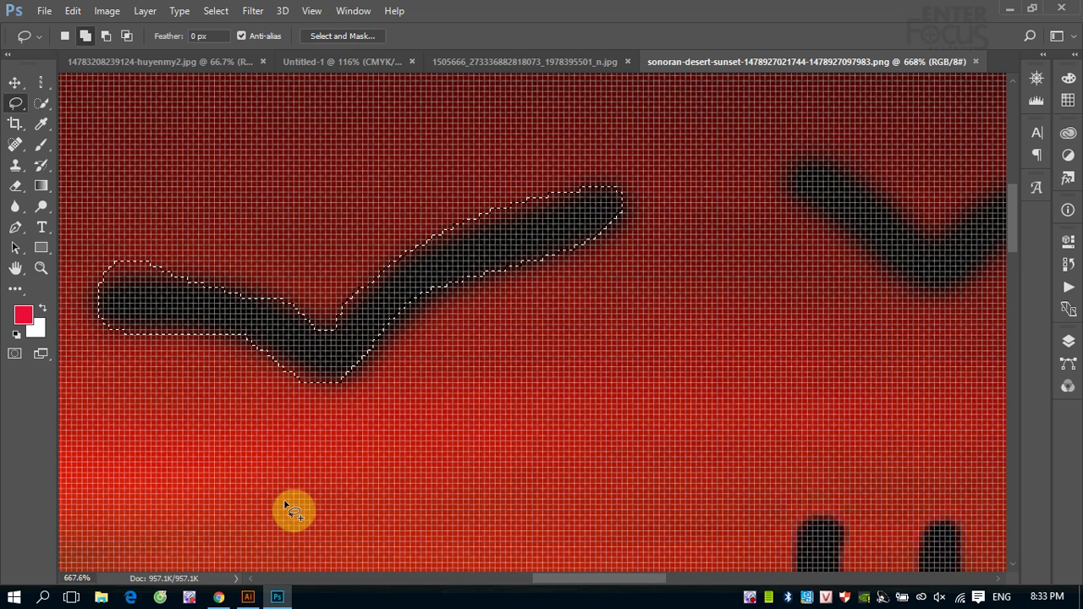
Step: Shift-lasso the left bird's right wingtip to add it to the selection
mouse_move(528, 205)
left_mouse_down()
mouse_move(705, 171)
mouse_move(593, 253)
mouse_move(542, 207)
mouse_move(665, 242)
mouse_move(609, 170)
mouse_move(597, 186)
mouse_move(586, 175)
mouse_move(635, 198)
mouse_move(621, 246)
mouse_move(667, 285)
mouse_move(720, 111)
mouse_move(595, 182)
left_mouse_up()
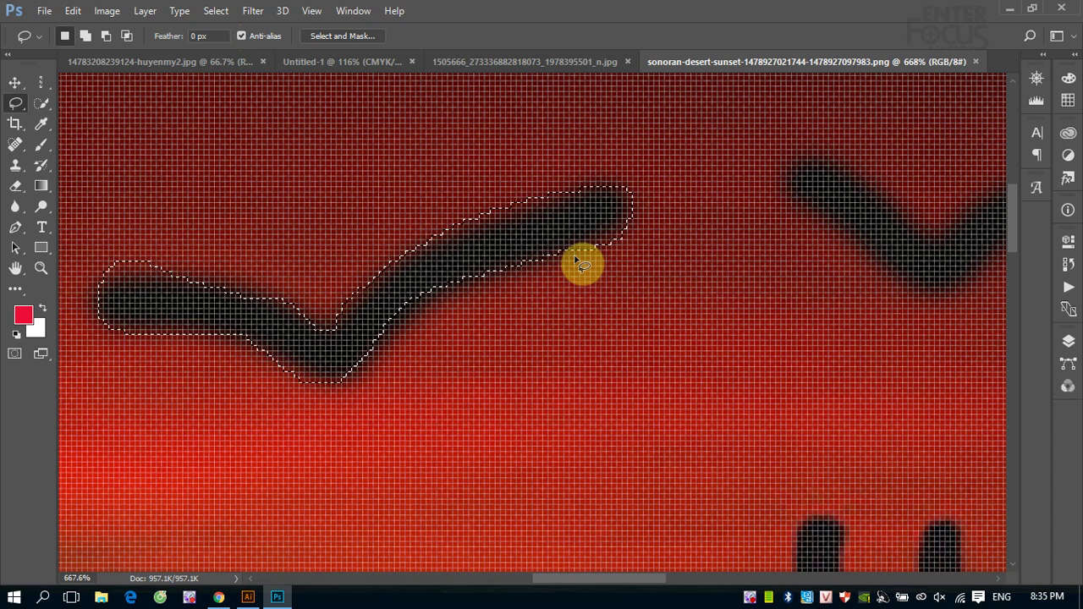
Step: Zoom out, switch to the Polygonal Lasso with Shift+L, and fit the whole image in view
scroll(576, 258, "down", 1)
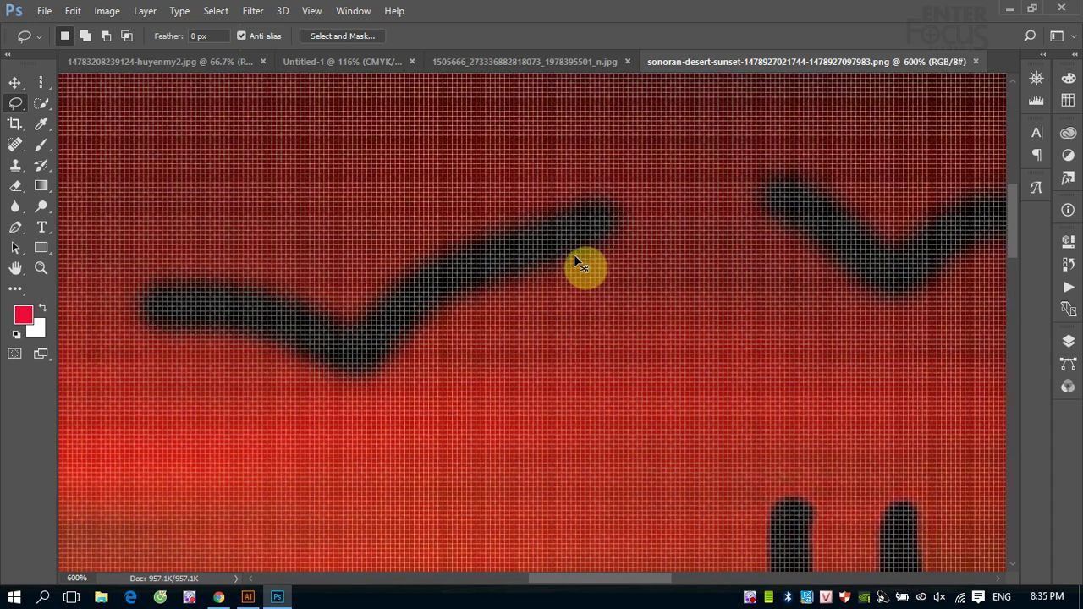
scroll(575, 258, "down", 1)
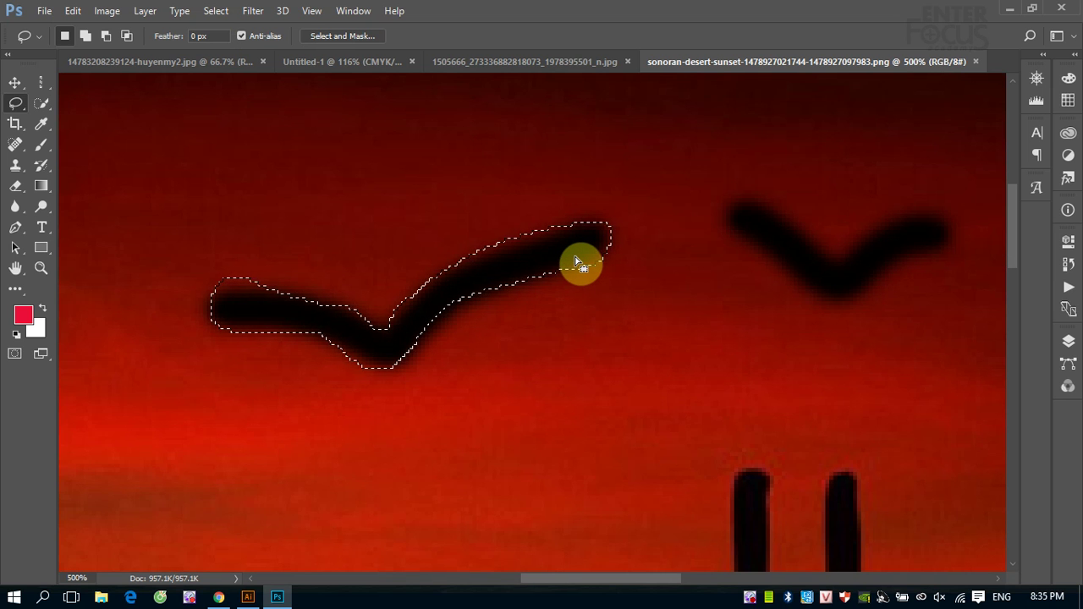
key("shift")
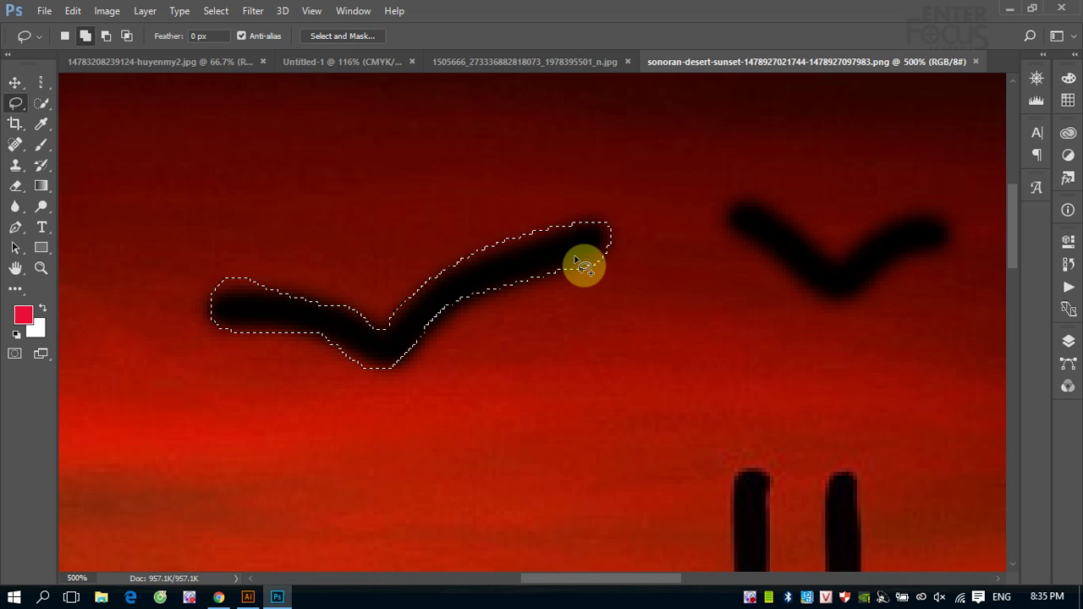
key("shift+l")
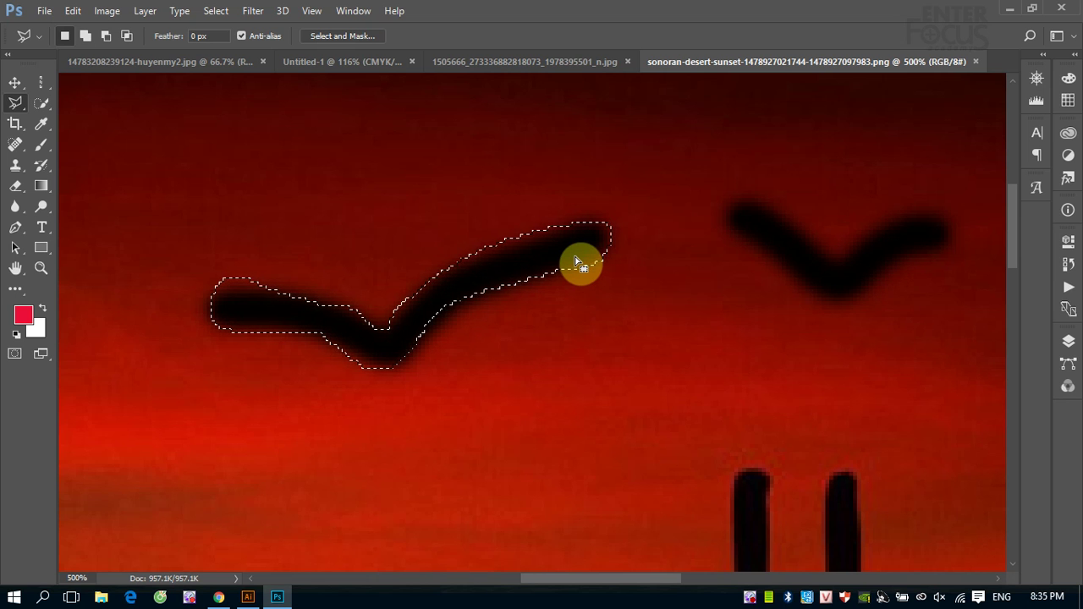
key("ctrl+d")
key("ctrl+minus")
key("ctrl+minus")
key("ctrl+minus")
key("ctrl+minus")
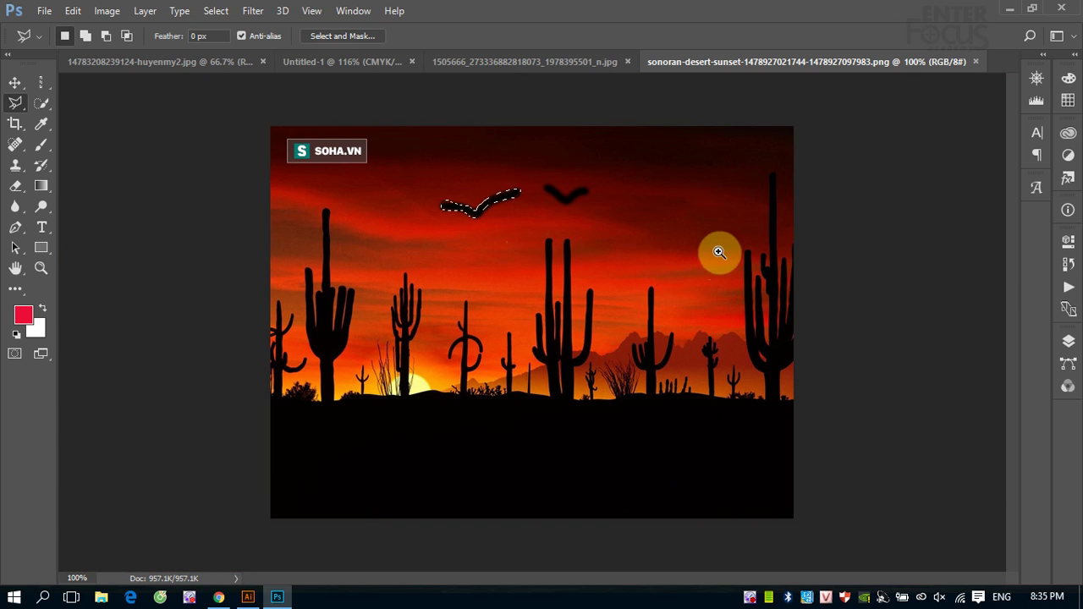
Step: Zoom on the central cacti and place polygonal points up the stem's right edge and over its top
left_click_drag(506, 218, 736, 412)
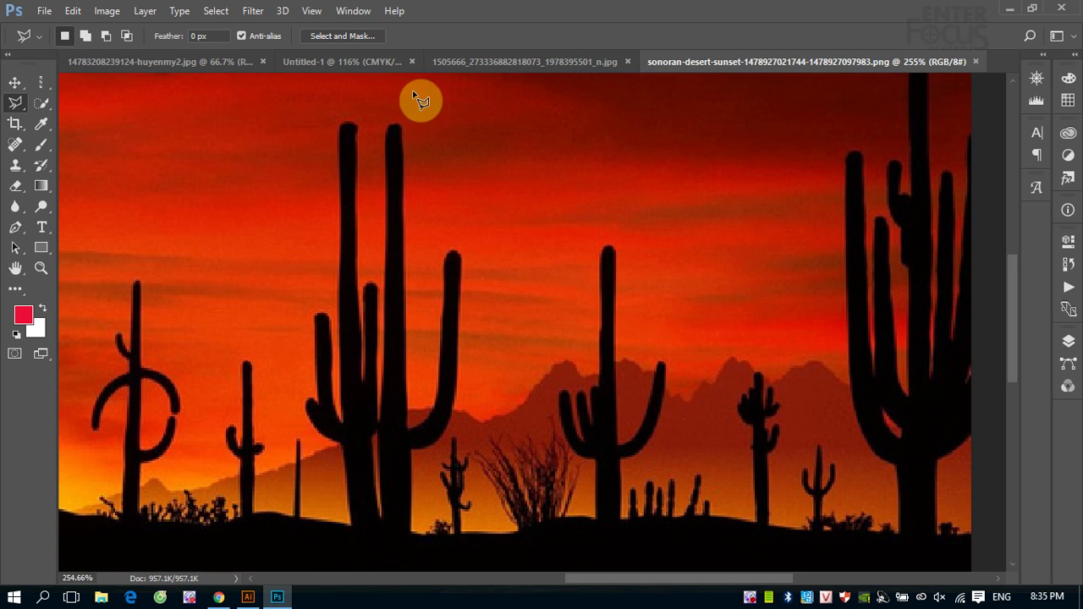
left_click(407, 431)
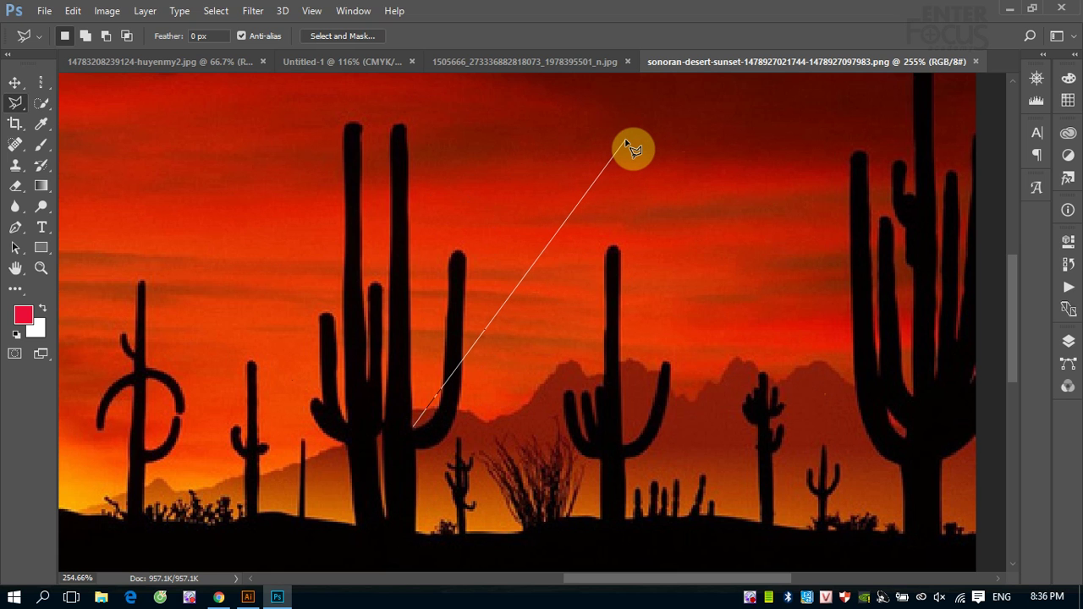
left_click(410, 151)
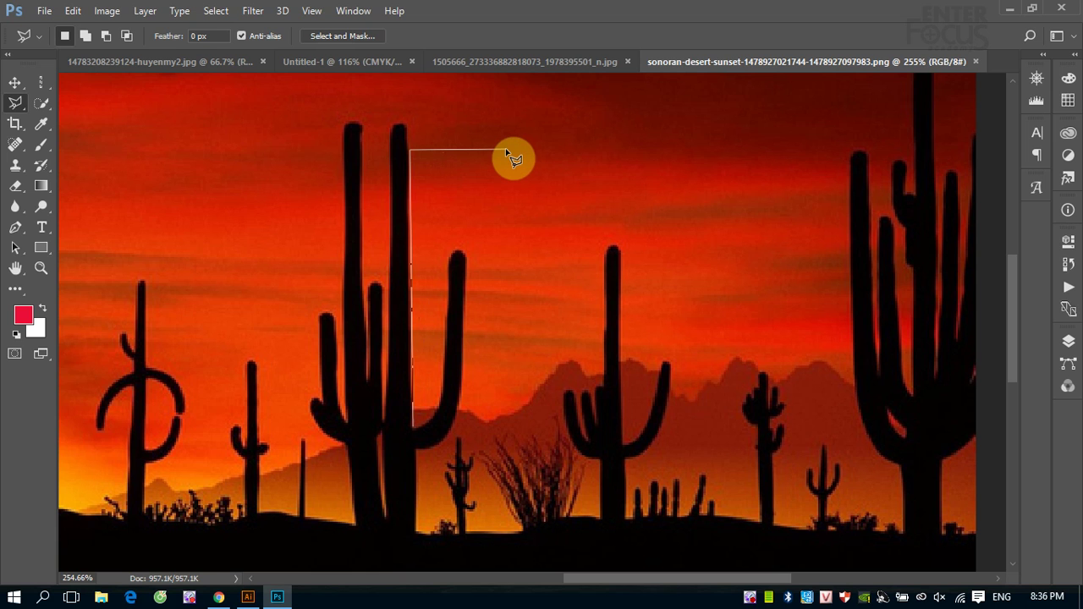
left_click(409, 126)
left_click(400, 124)
Step: Trace down the cactus's left side and inner arm, closing the polygonal selection at the start point
left_click(385, 423)
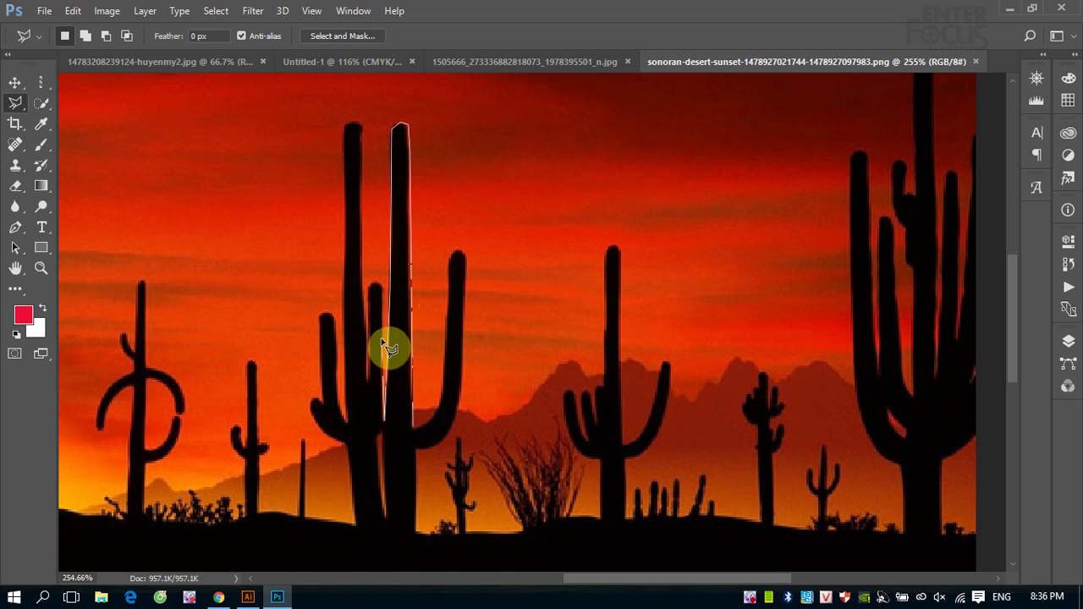
left_click(375, 284)
left_click(370, 379)
left_click(365, 286)
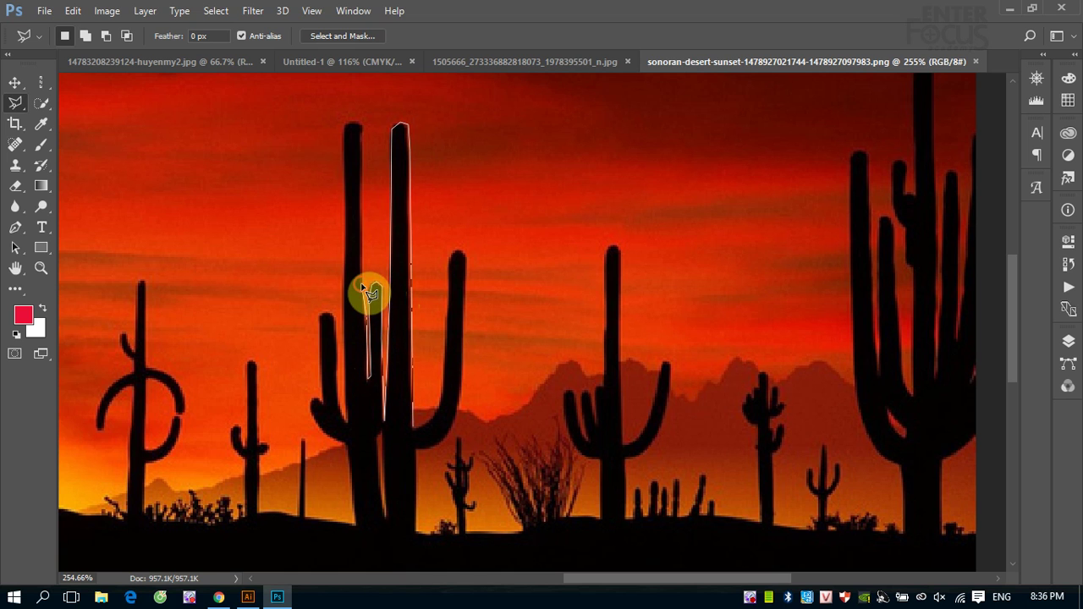
left_click(363, 216)
left_click(363, 124)
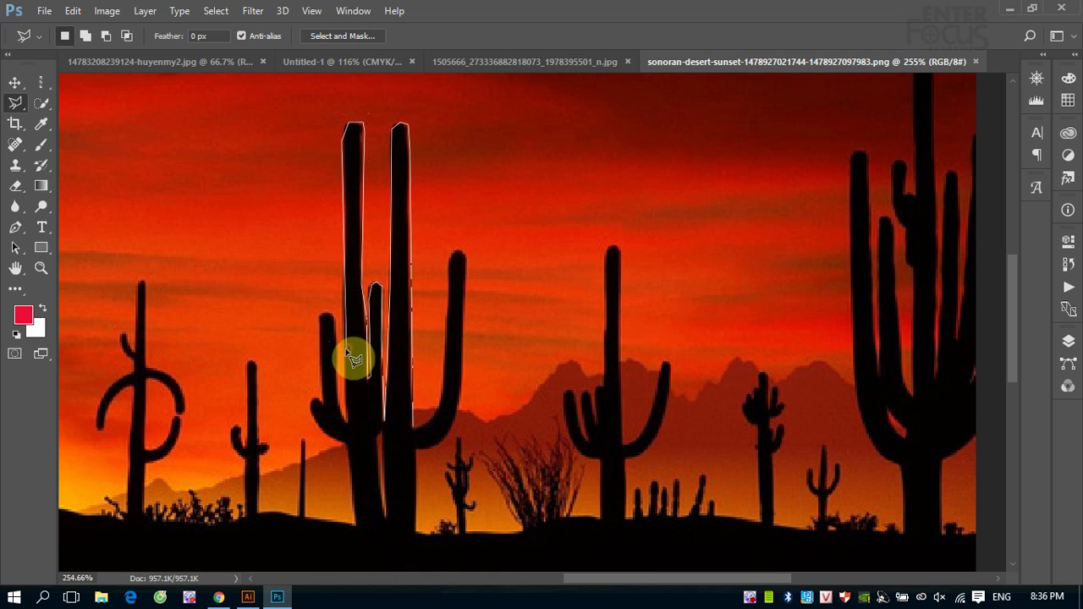
left_click(349, 425)
left_click(410, 432)
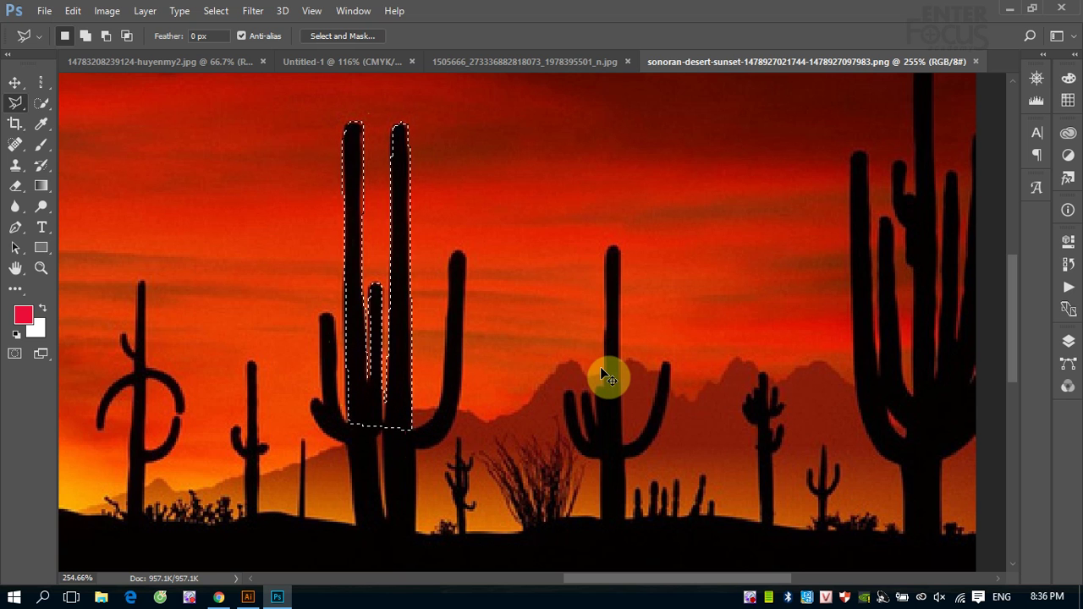
Step: Deselect, pan to the cactus bases, and start a new outline up the saguaro's right arm
key("ctrl+d")
mouse_move(570, 447)
left_mouse_down()
mouse_move(351, 296)
mouse_move(418, 338)
mouse_move(493, 304)
left_mouse_up()
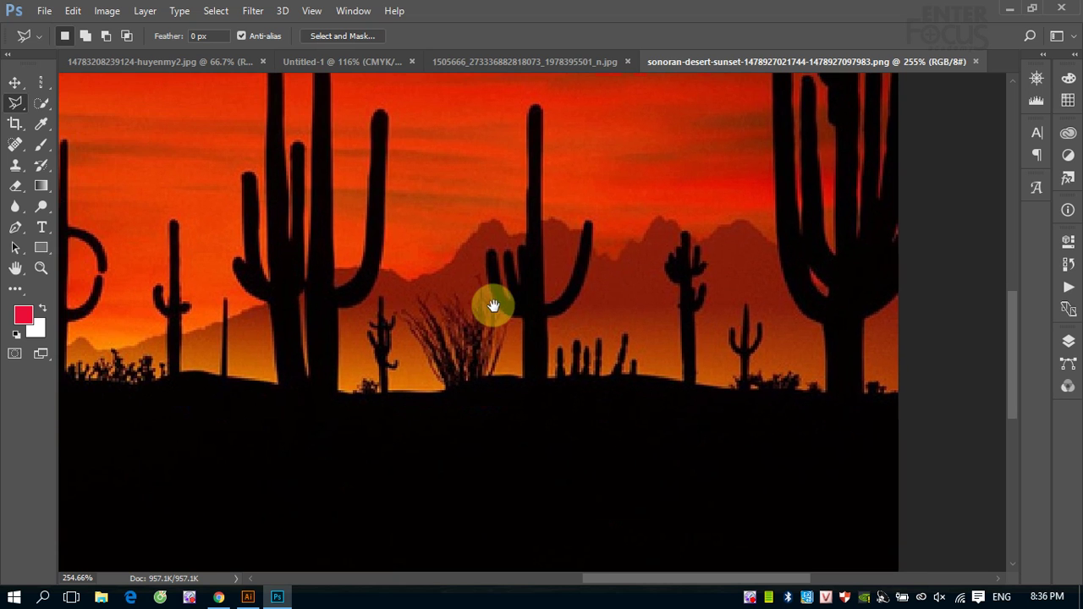
left_click(336, 309)
mouse_move(375, 290)
left_mouse_down()
mouse_move(388, 136)
mouse_move(380, 110)
mouse_move(363, 261)
mouse_move(336, 285)
left_mouse_up()
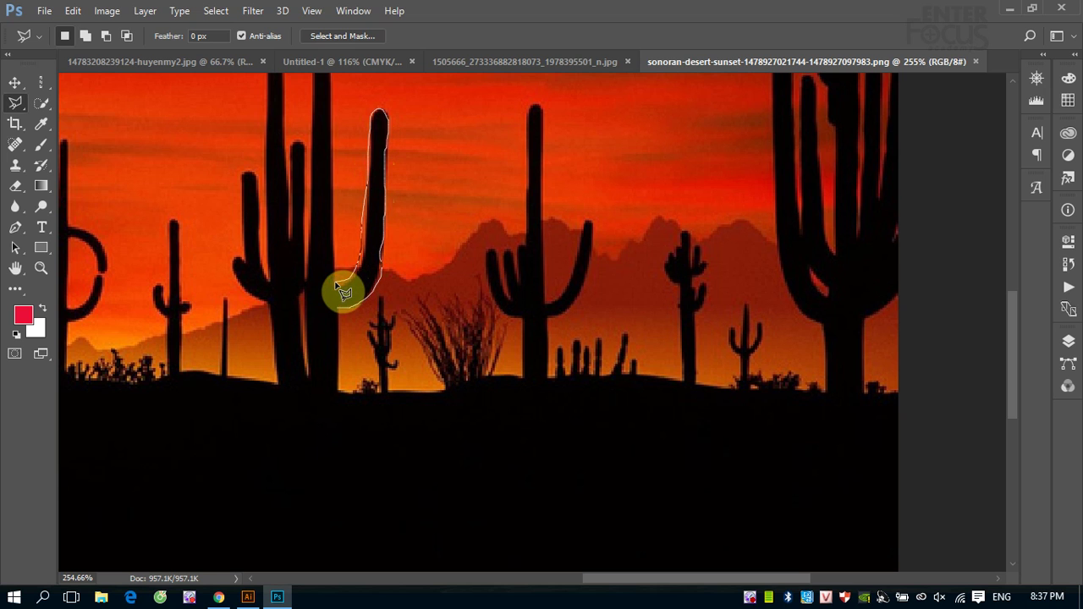
Step: Close the polygonal outline at the trunk top around the right arm, then zoom to 605%
key("alt")
left_click_drag(332, 99, 333, 292)
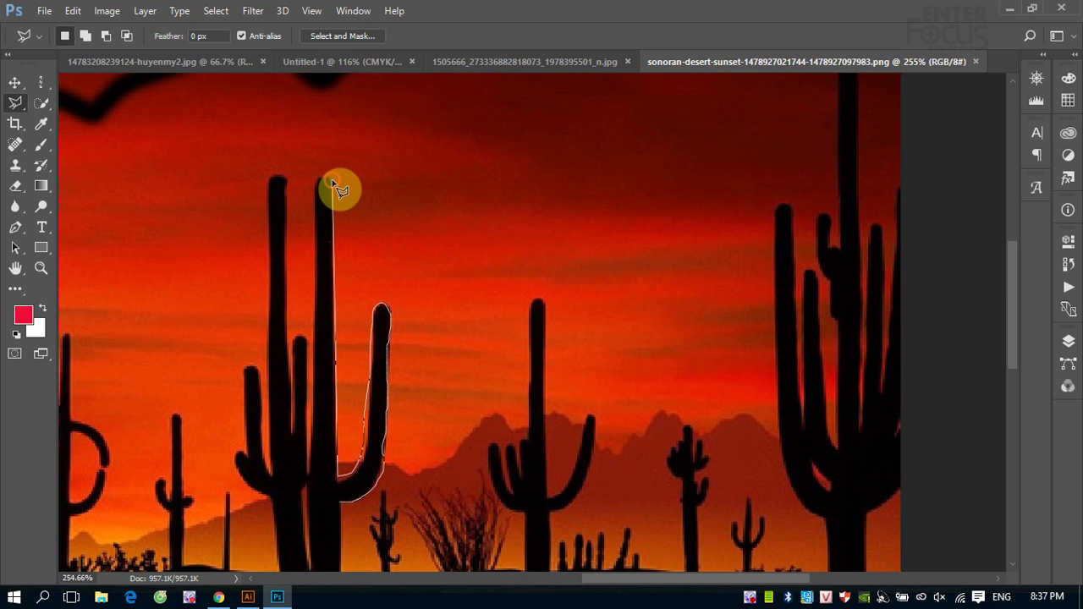
left_click(332, 182)
left_click(332, 186)
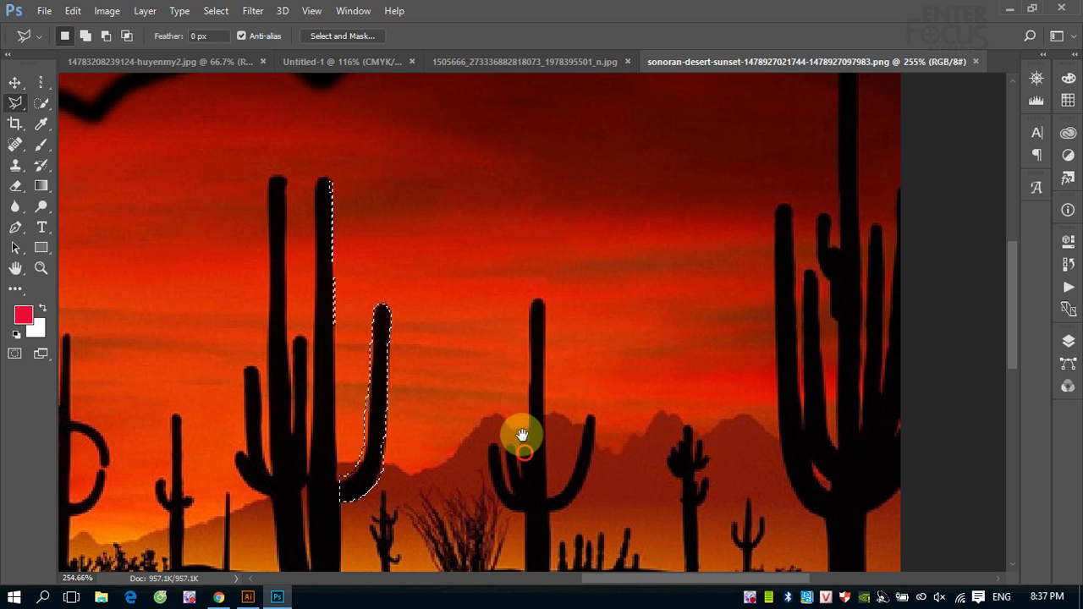
left_click_drag(522, 435, 466, 191)
left_click_drag(423, 133, 702, 338)
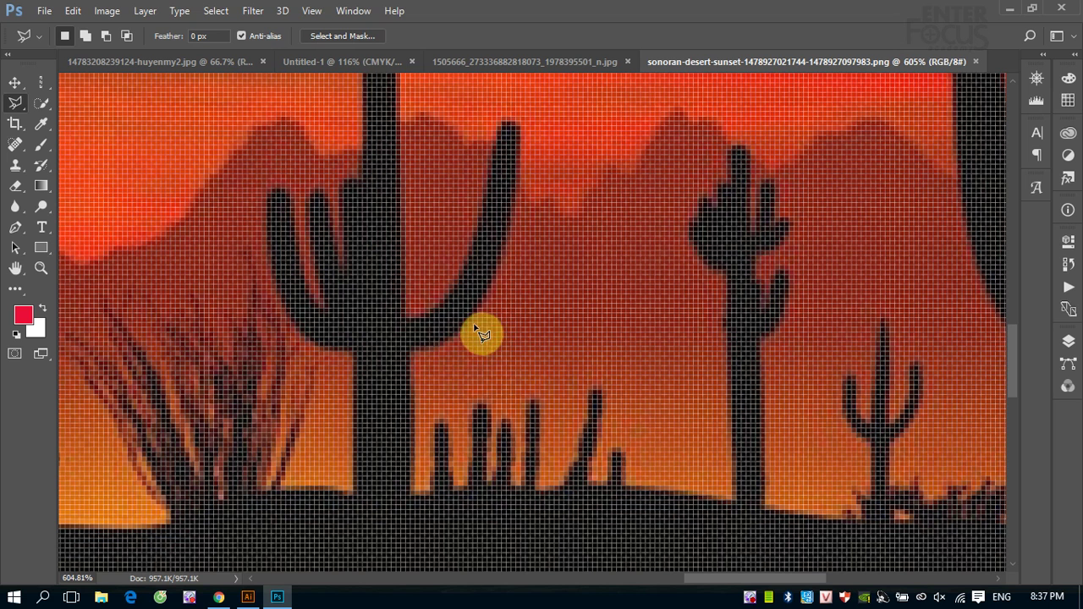
left_click(411, 352)
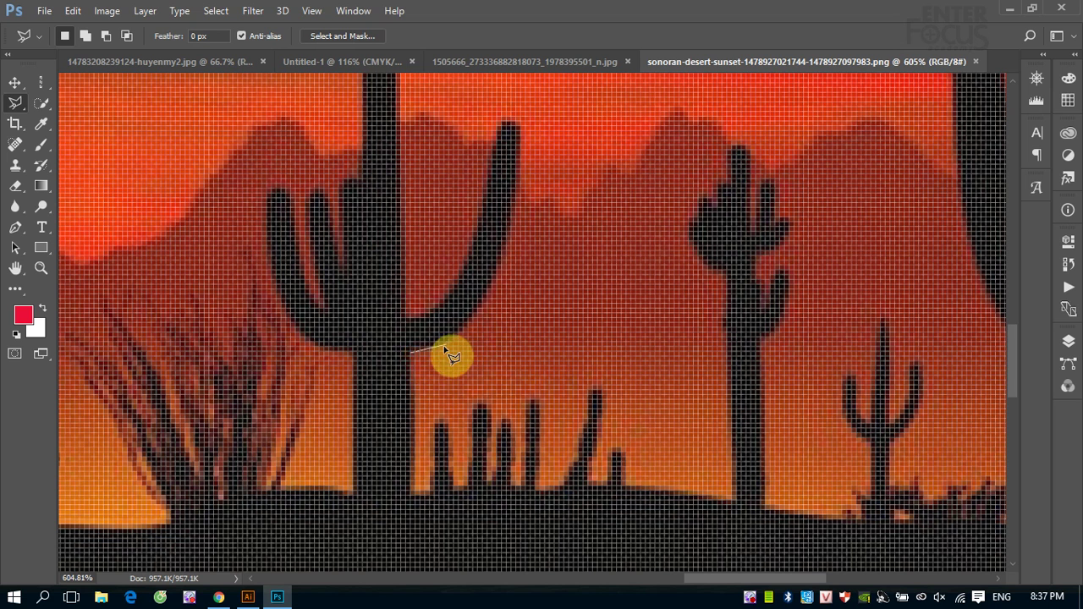
left_click(440, 346)
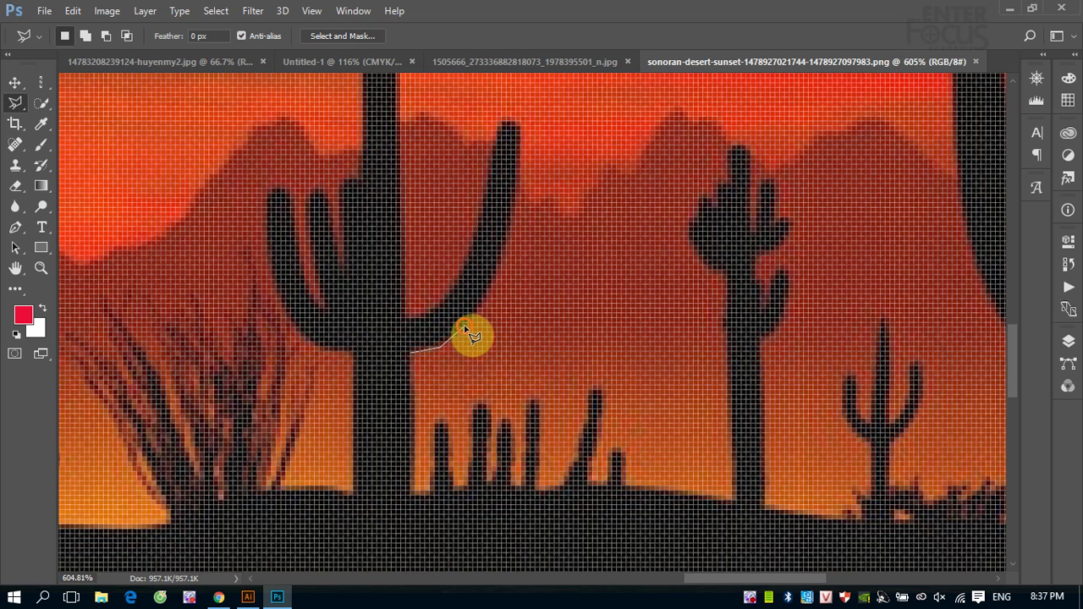
left_click(464, 328)
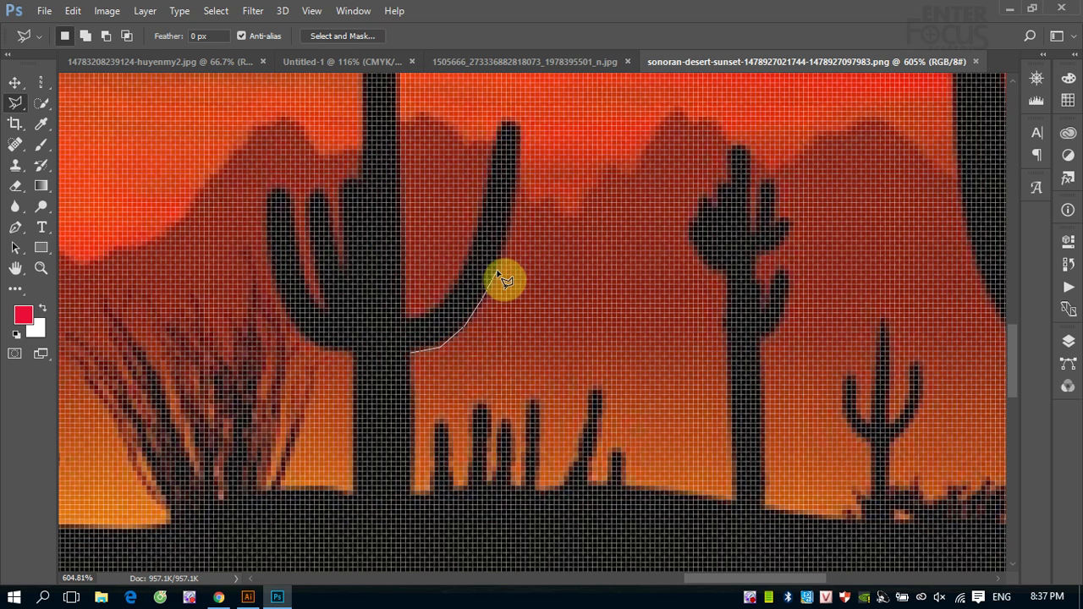
left_click(498, 273)
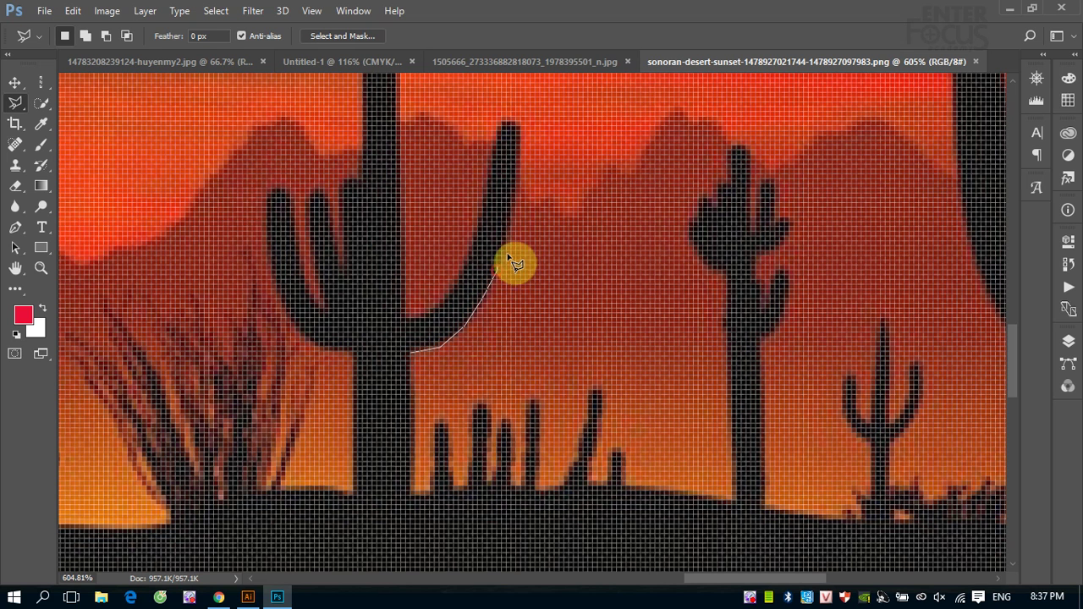
left_click(516, 200)
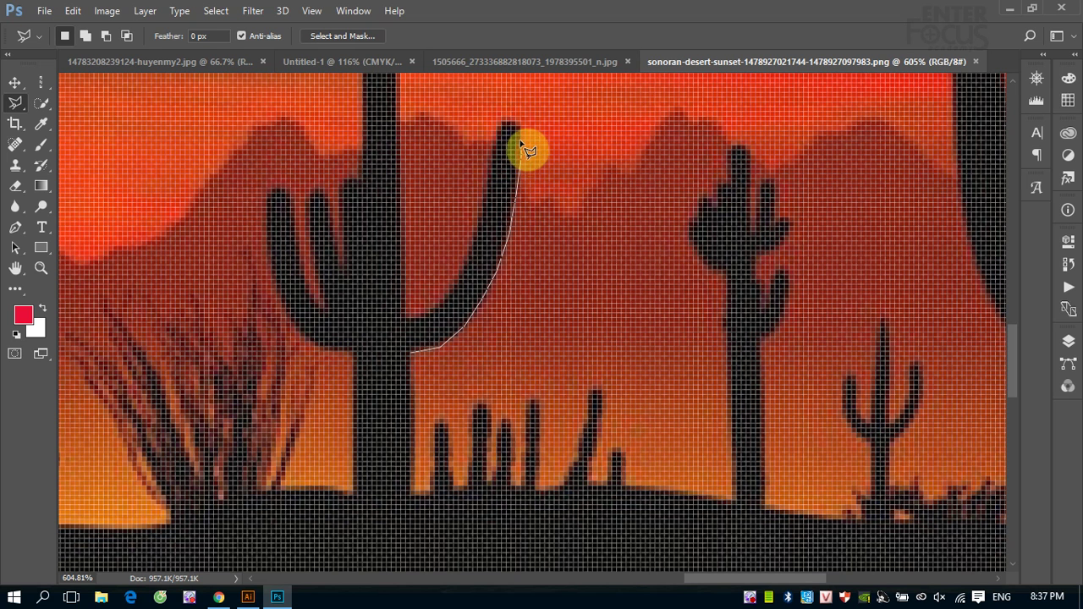
left_click(520, 149)
left_click(518, 128)
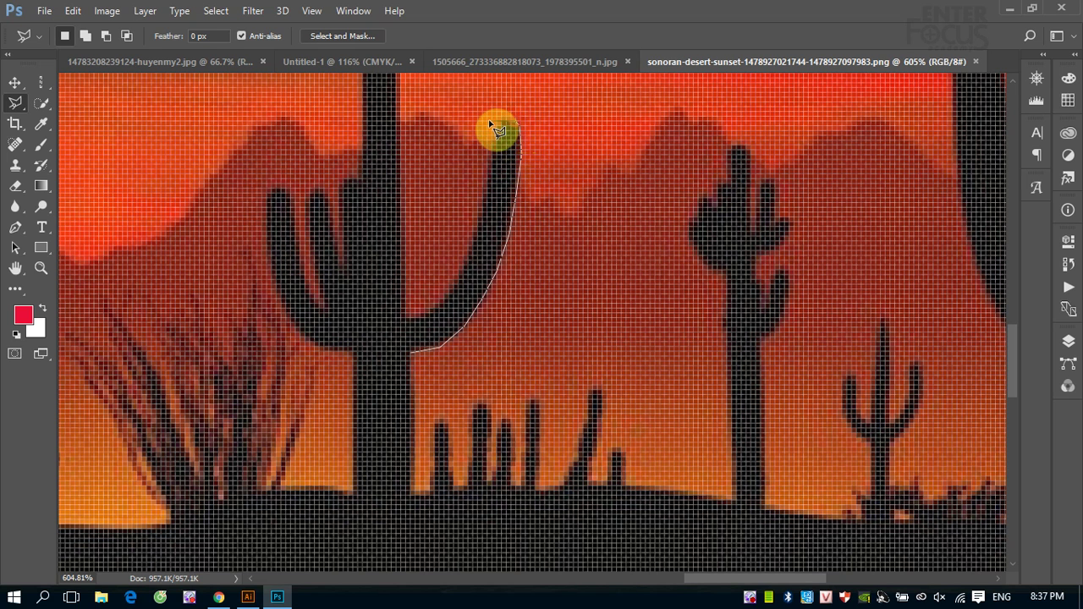
left_click(507, 123)
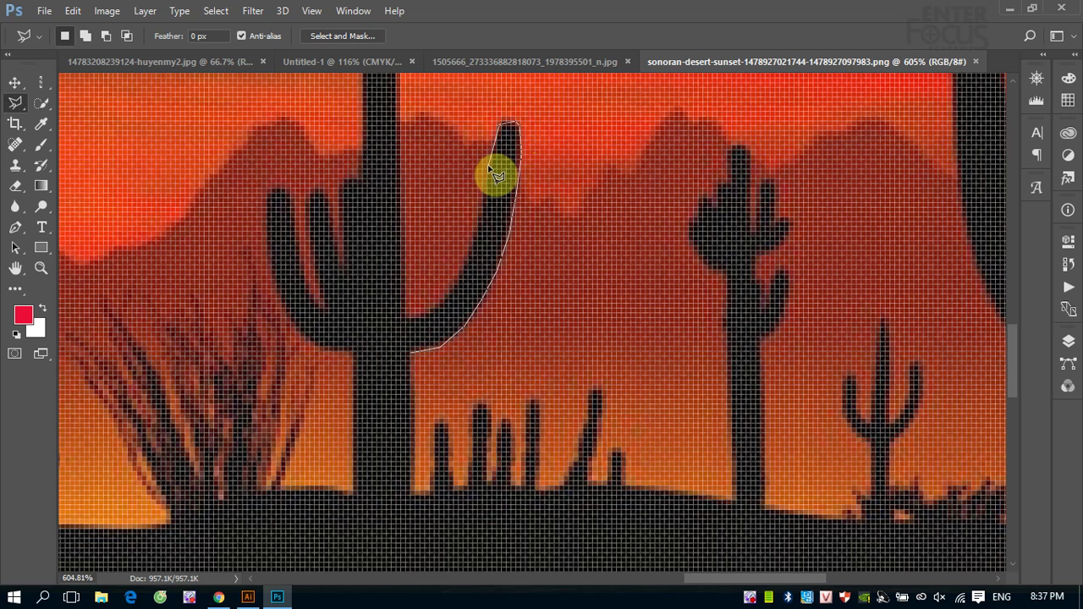
left_click(477, 232)
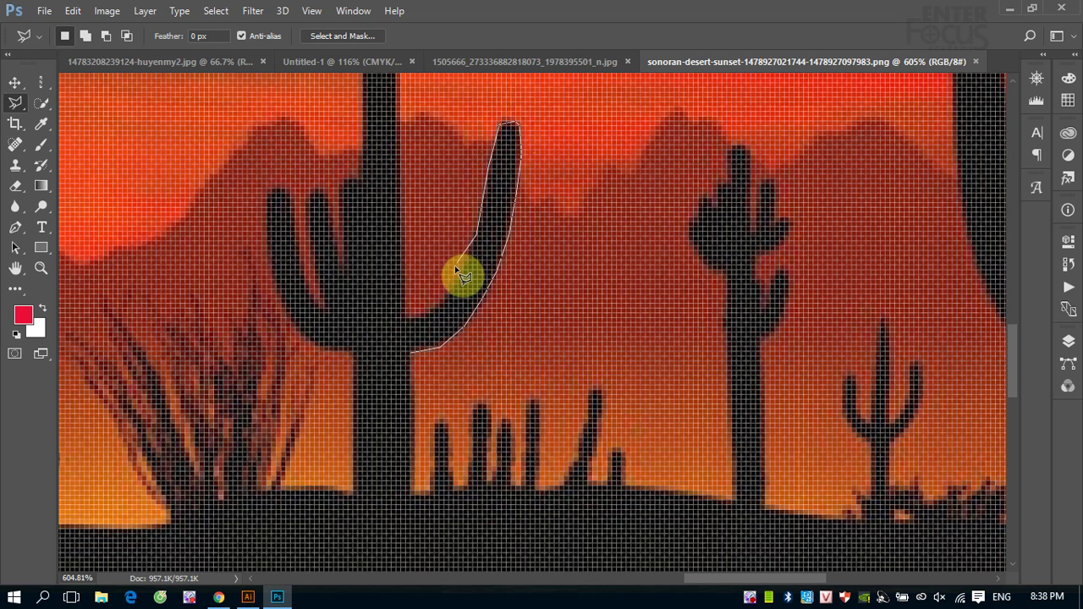
left_click(437, 307)
left_click(411, 316)
left_click_drag(423, 283, 386, 491)
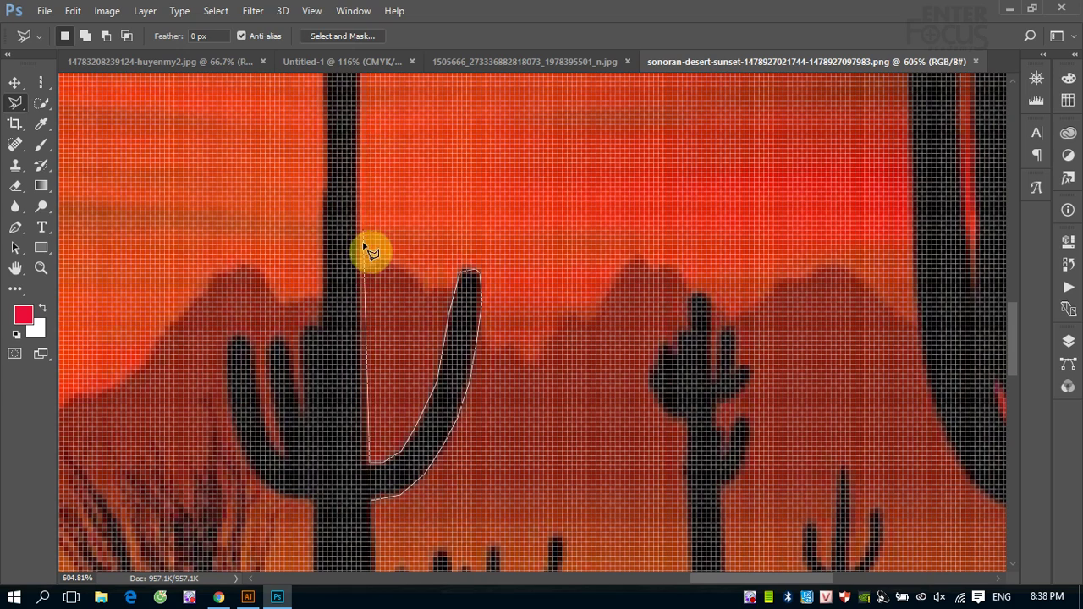
left_click_drag(370, 193, 353, 369)
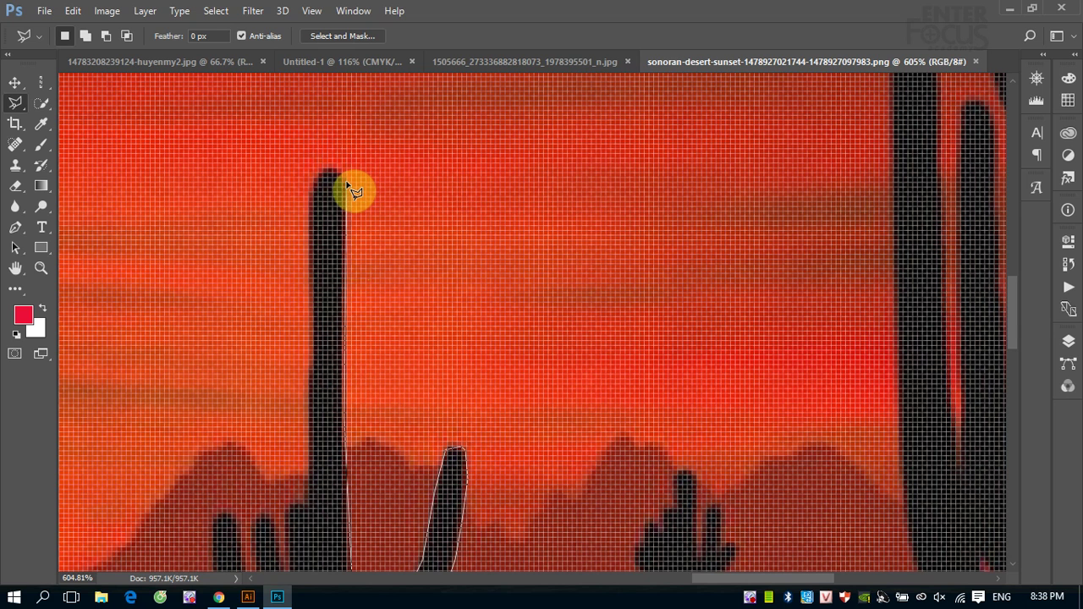
left_click(346, 185)
left_click(335, 173)
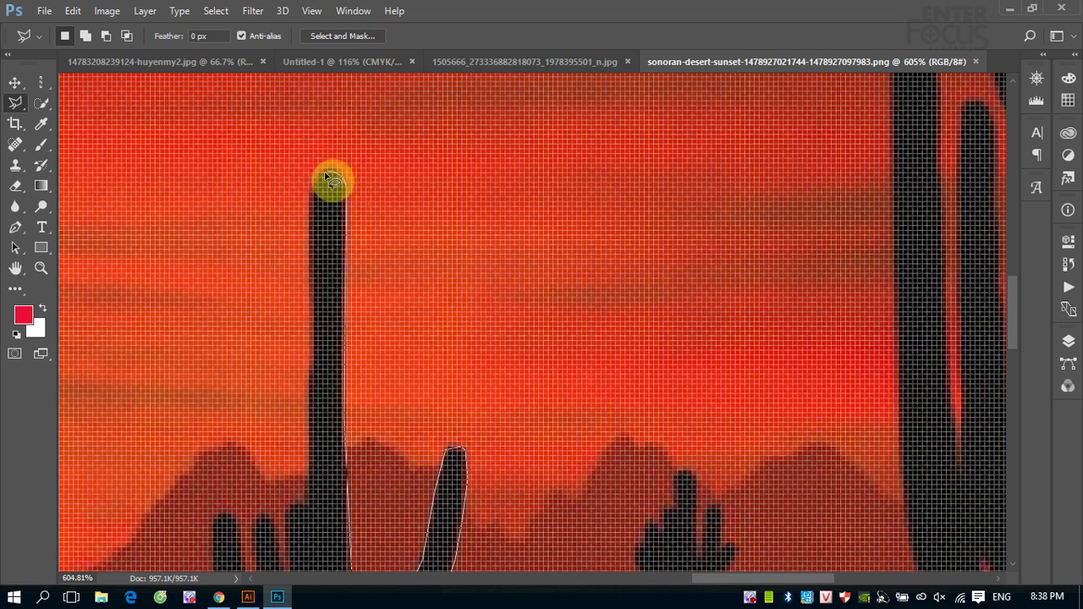
left_click(326, 173)
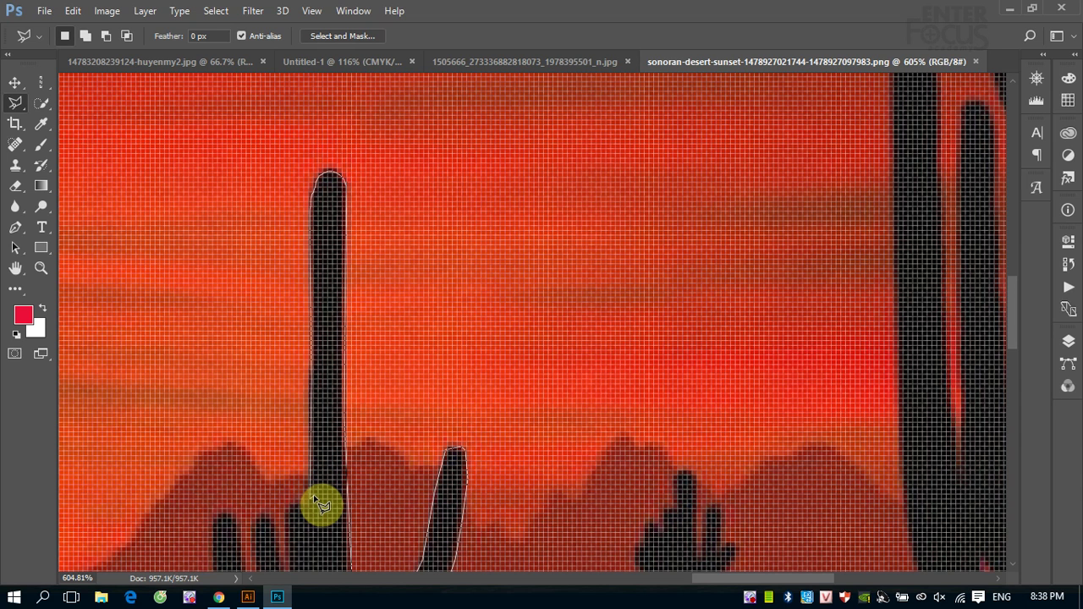
left_click_drag(315, 499, 315, 243)
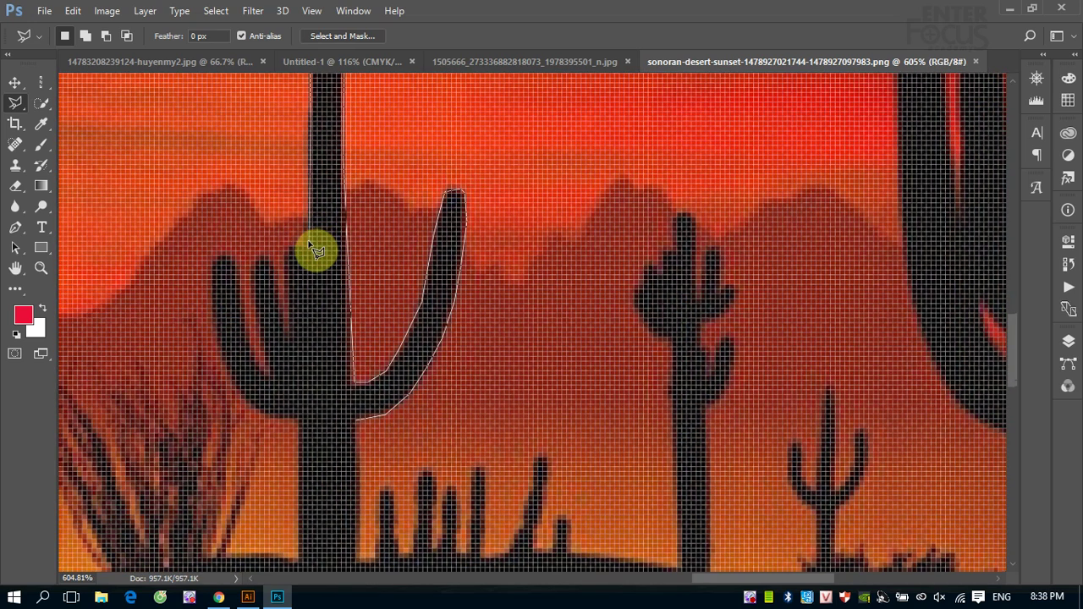
double_click(314, 245)
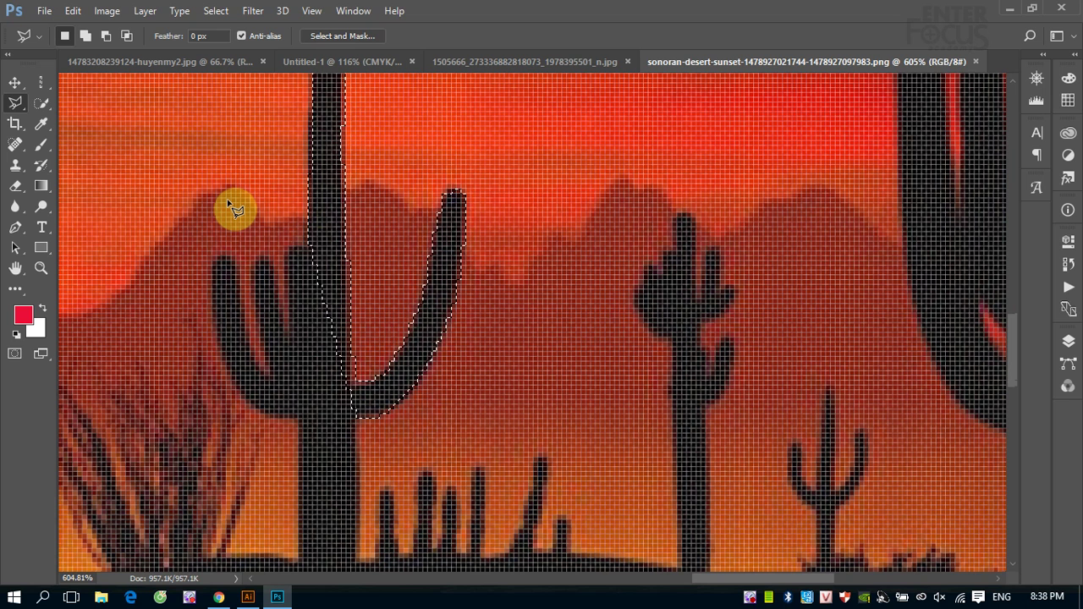
key("ctrl+d")
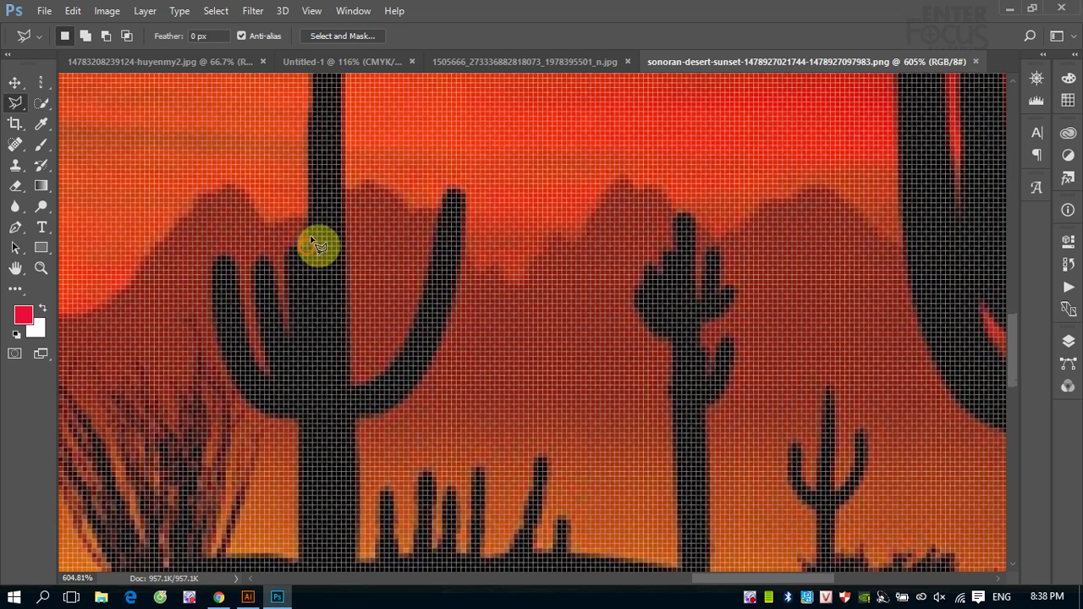
Step: Cancel a half-drawn polygonal outline on the cactus and show the lasso tool variants
left_click(310, 238)
left_click(484, 145)
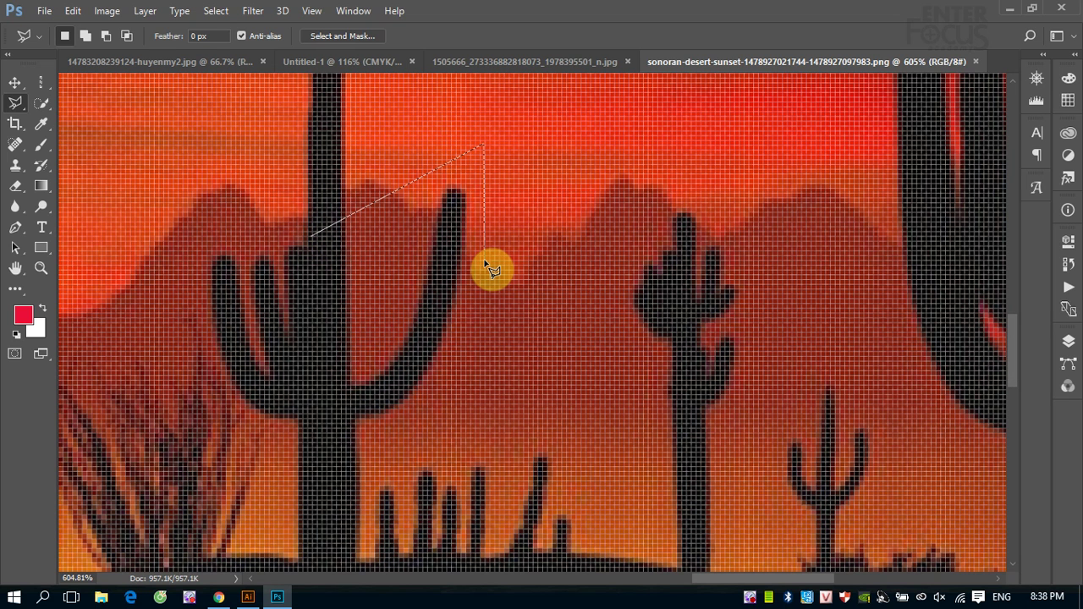
key("Escape")
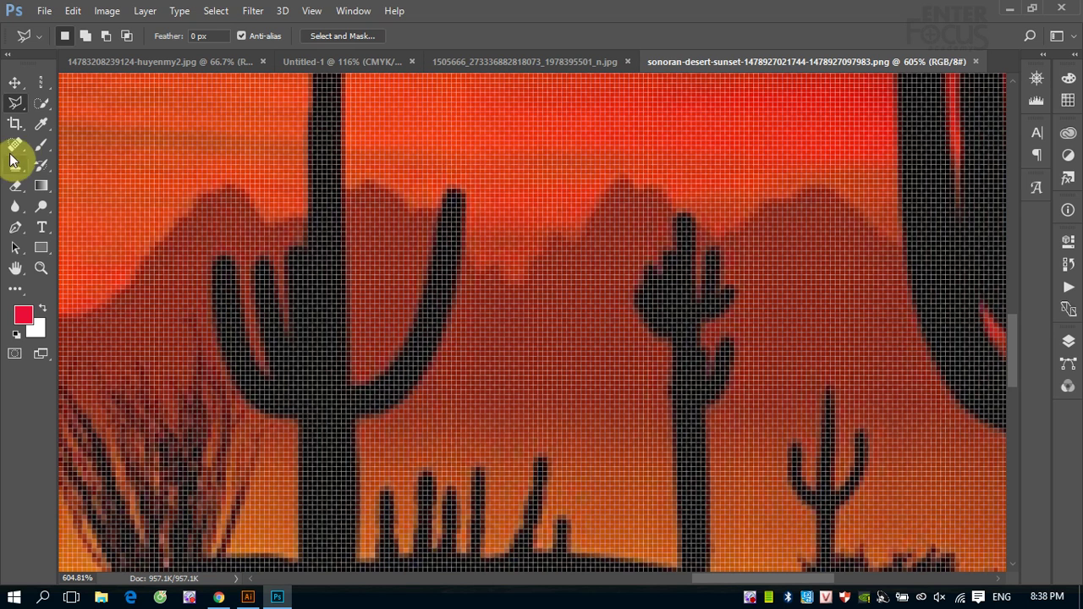
left_click(18, 106)
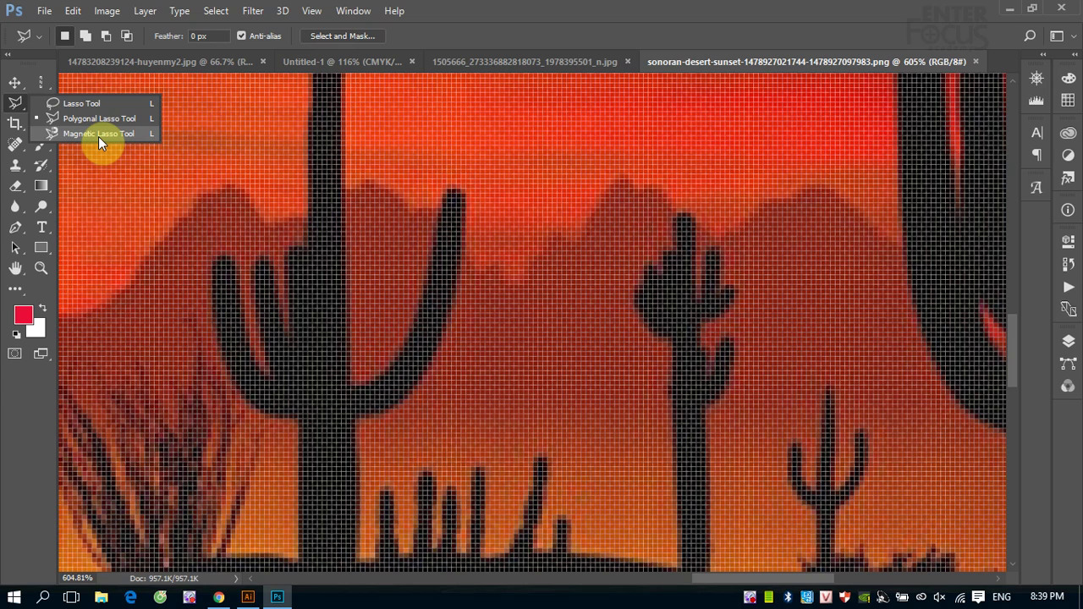
Step: Switch to the Magnetic Lasso, deselect the leftover arm selection, and view the wider skyline
left_click(98, 133)
key("ctrl+minus")
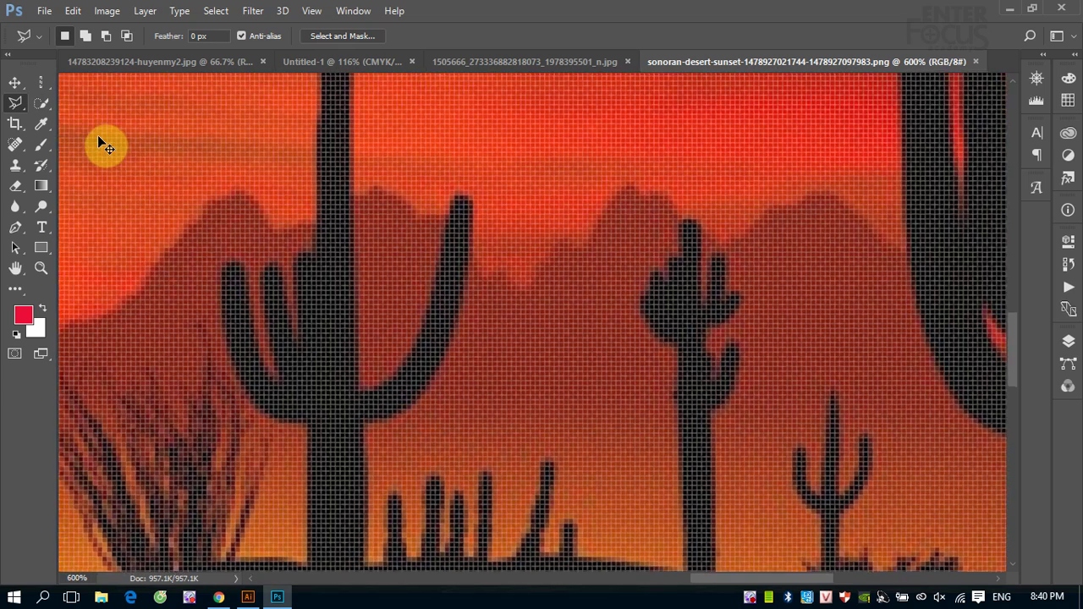
key("ctrl+minus")
key("ctrl+minus")
key("ctrl+minus")
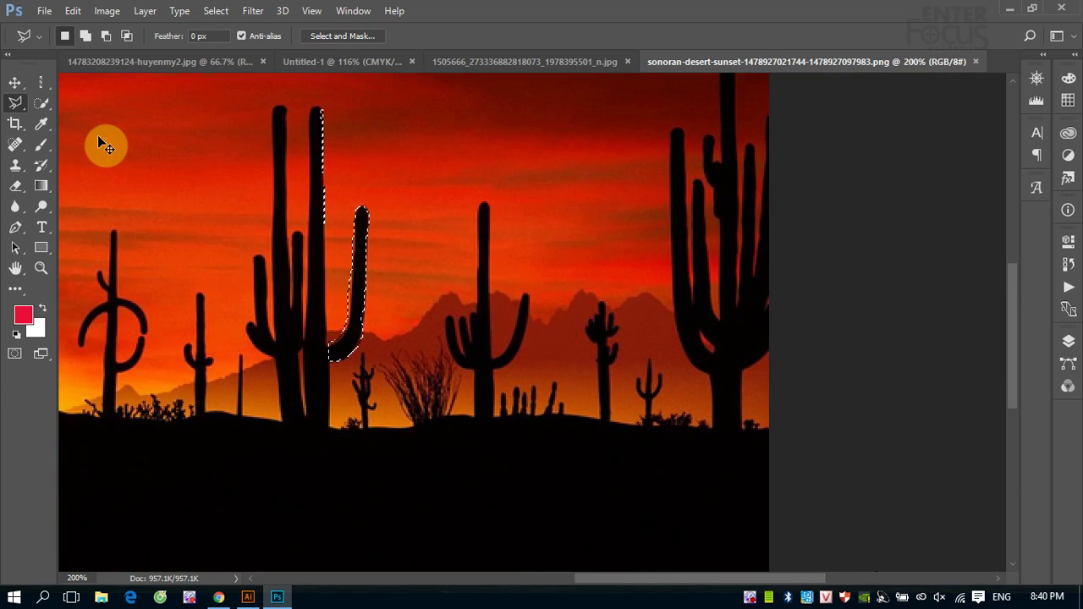
key("ctrl+d")
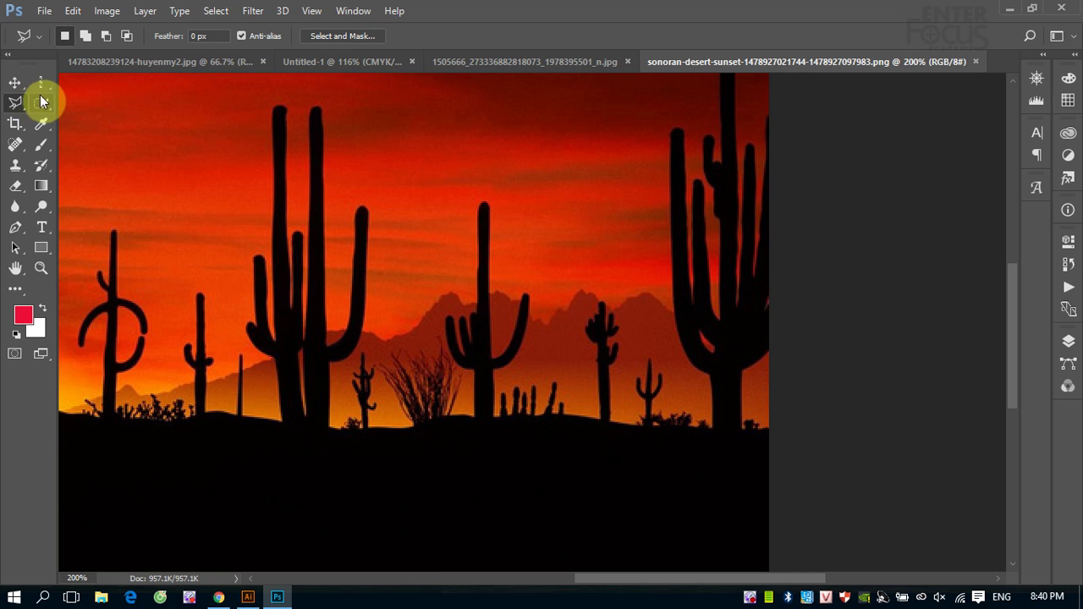
left_click_drag(18, 107, 105, 134)
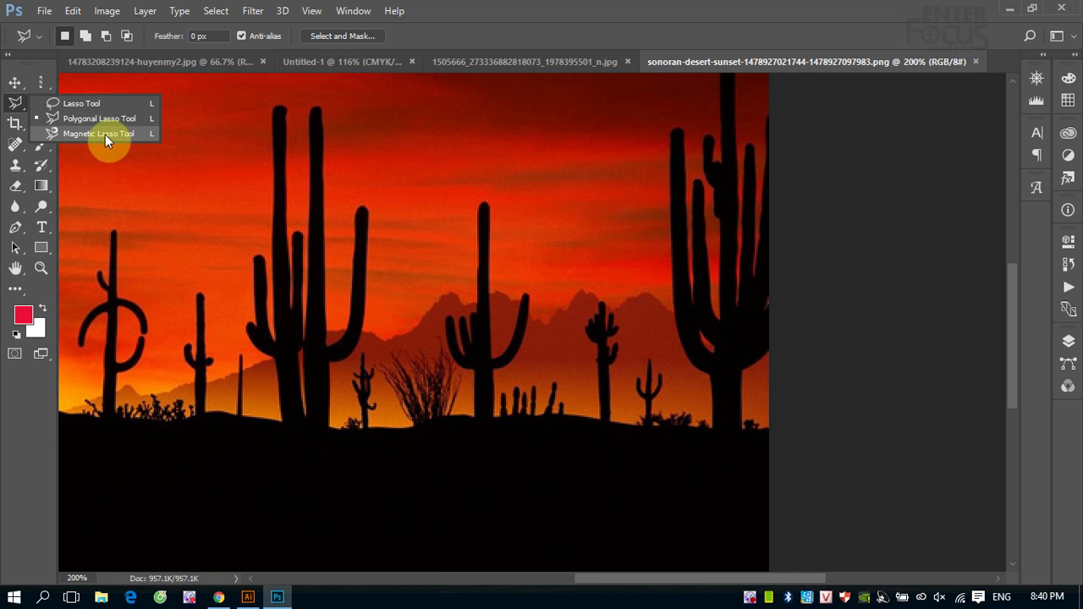
mouse_move(378, 195)
left_mouse_down()
mouse_move(620, 253)
mouse_move(645, 293)
mouse_move(750, 248)
mouse_move(670, 196)
mouse_move(566, 187)
left_mouse_up()
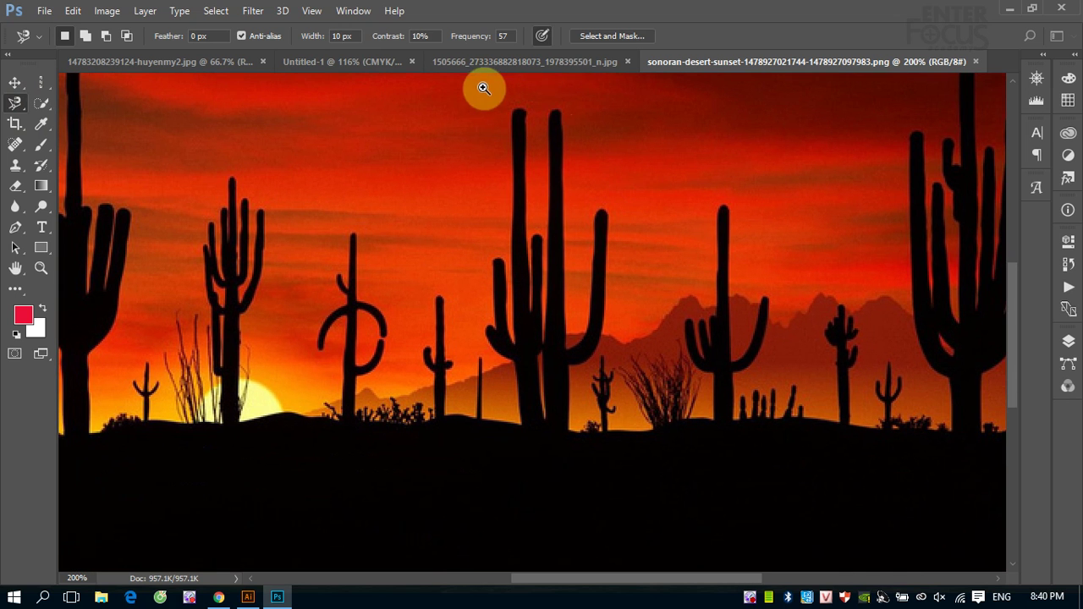
Step: Begin a magnetic lasso outline at the tall saguaro's top, anchoring down its edge and around its right arm
mouse_move(415, 103)
left_mouse_down()
mouse_move(718, 273)
mouse_move(744, 327)
left_mouse_up()
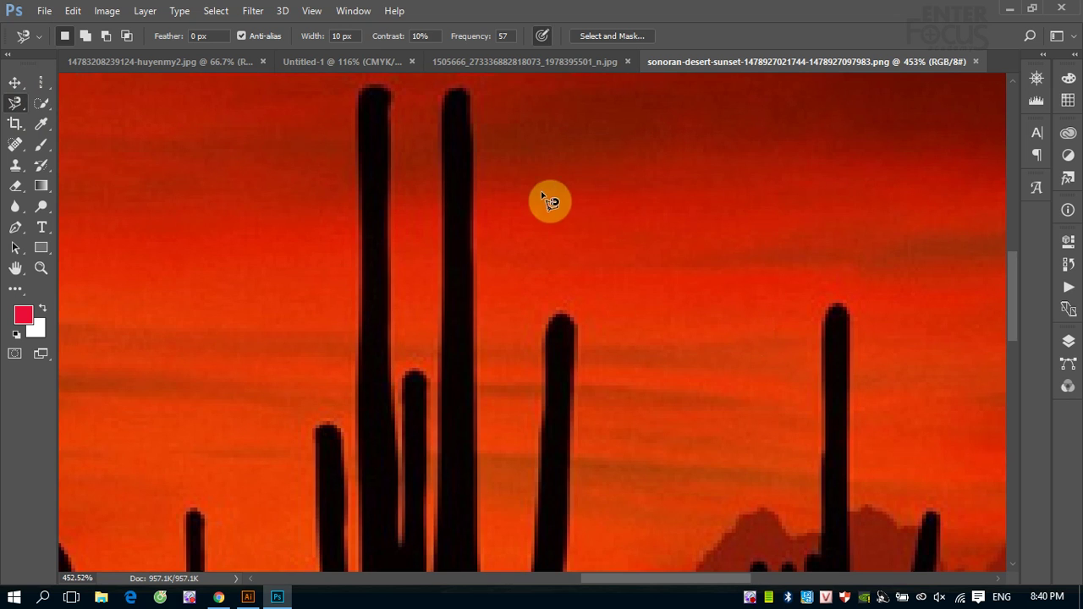
left_click_drag(589, 131, 557, 239)
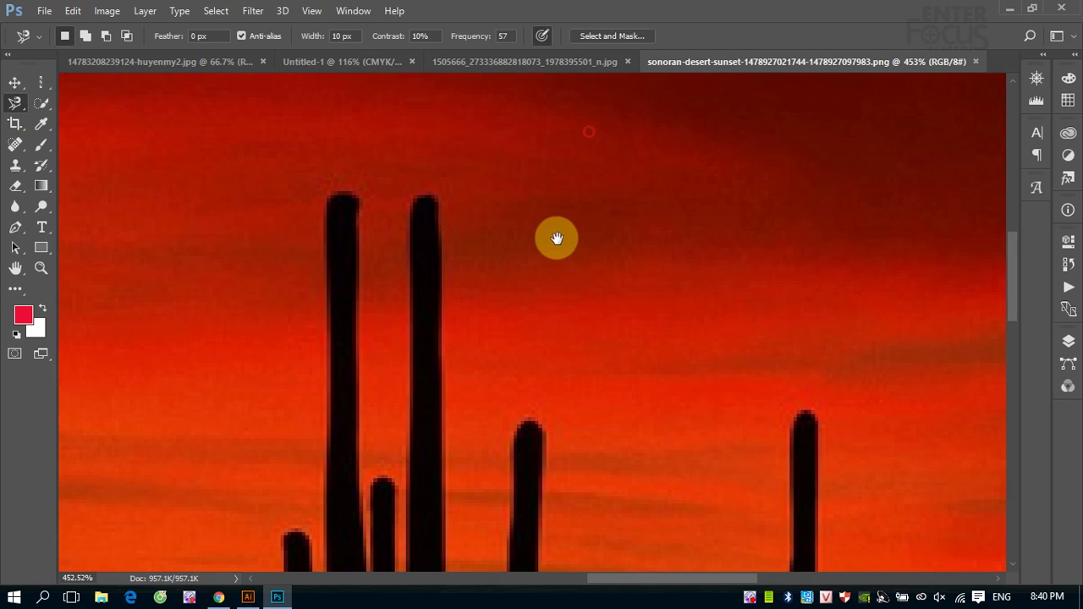
left_click(424, 201)
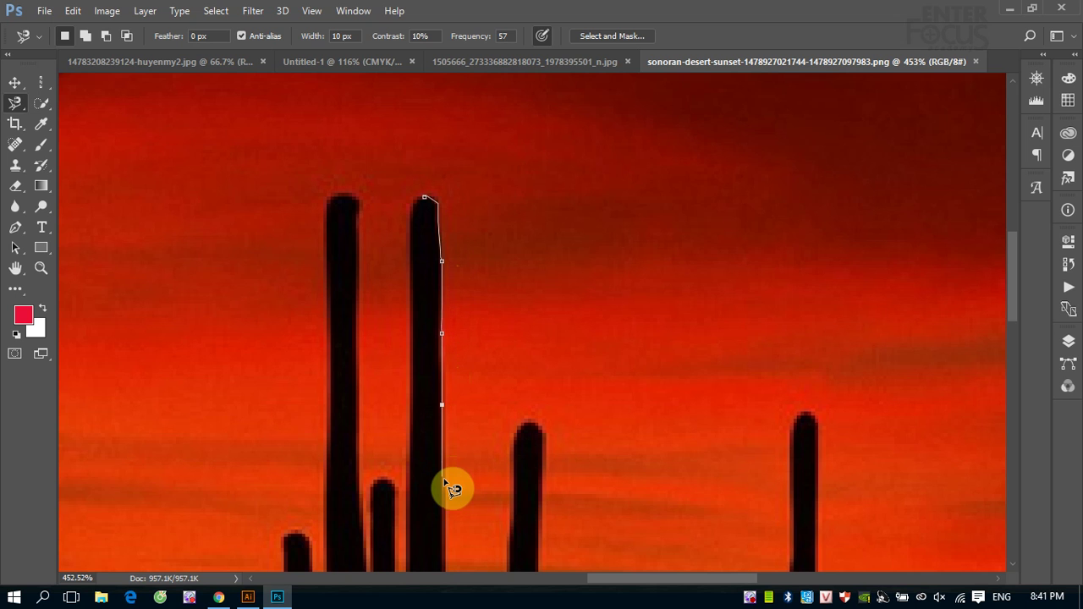
left_click_drag(449, 424, 475, 245)
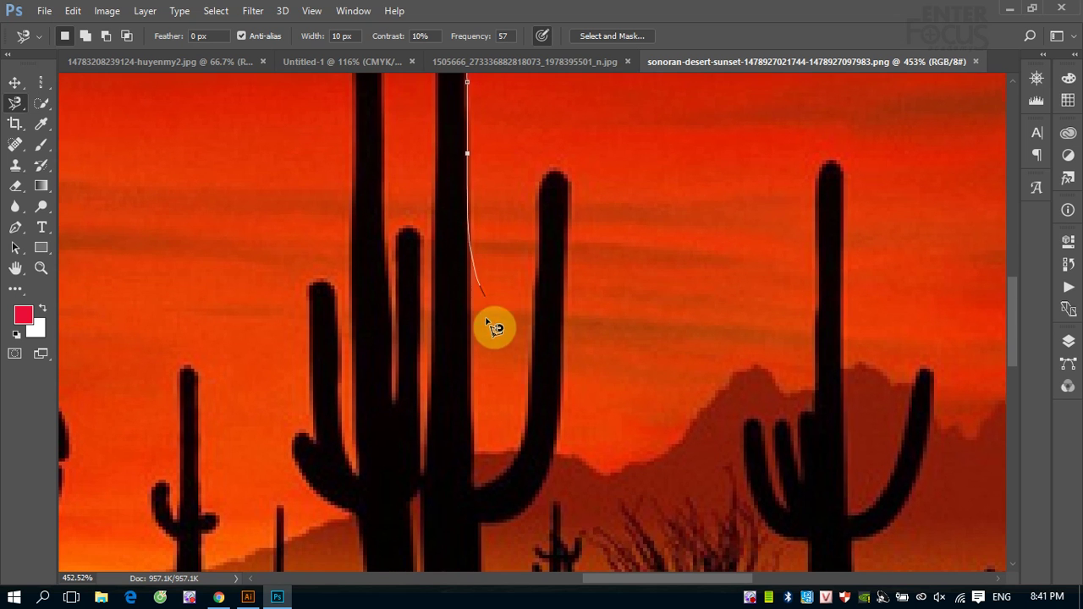
left_click(474, 484)
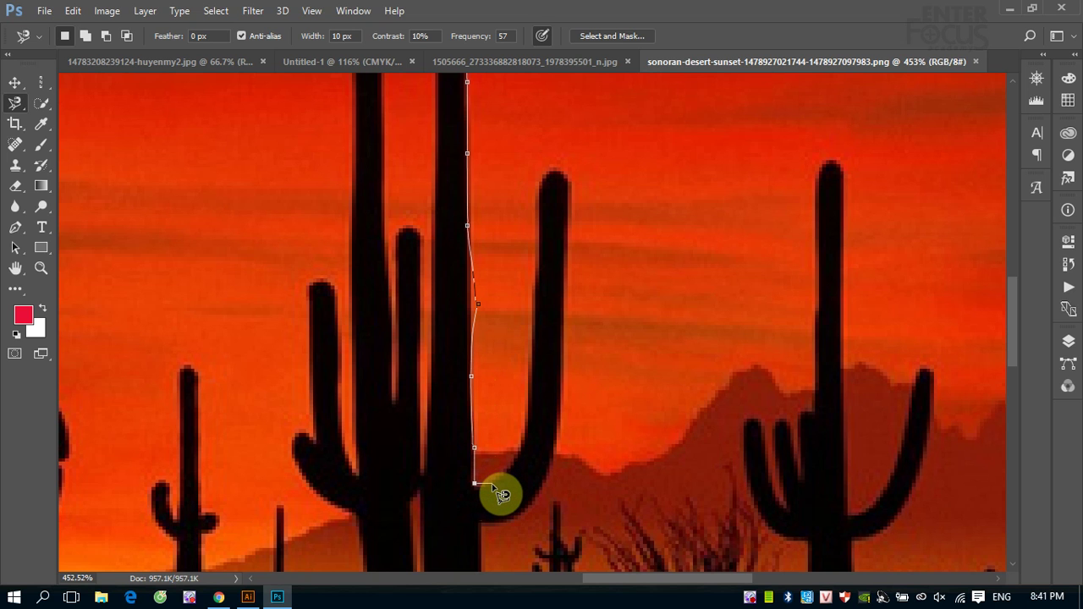
left_click(493, 484)
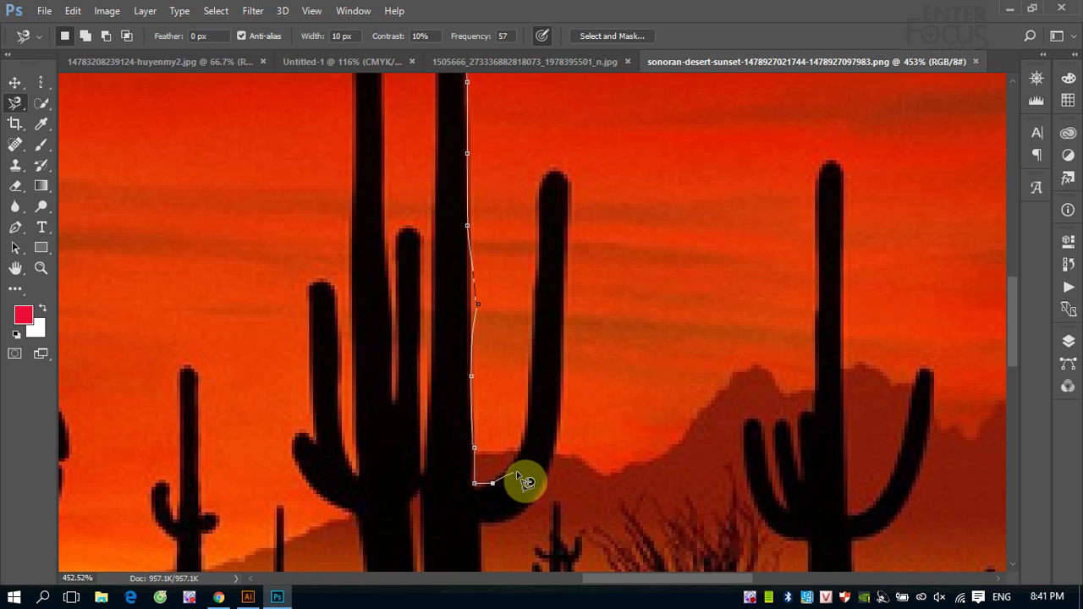
left_click(529, 427)
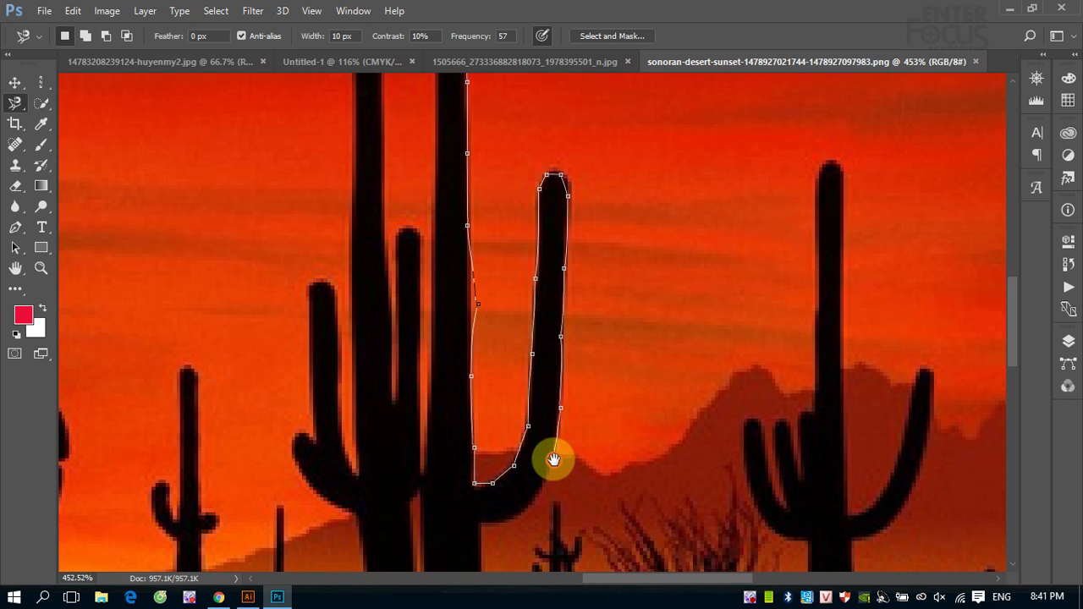
Step: Anchor the magnetic outline down the trunk's right edge, across the base, and up toward the left arm
left_click_drag(553, 454, 547, 355)
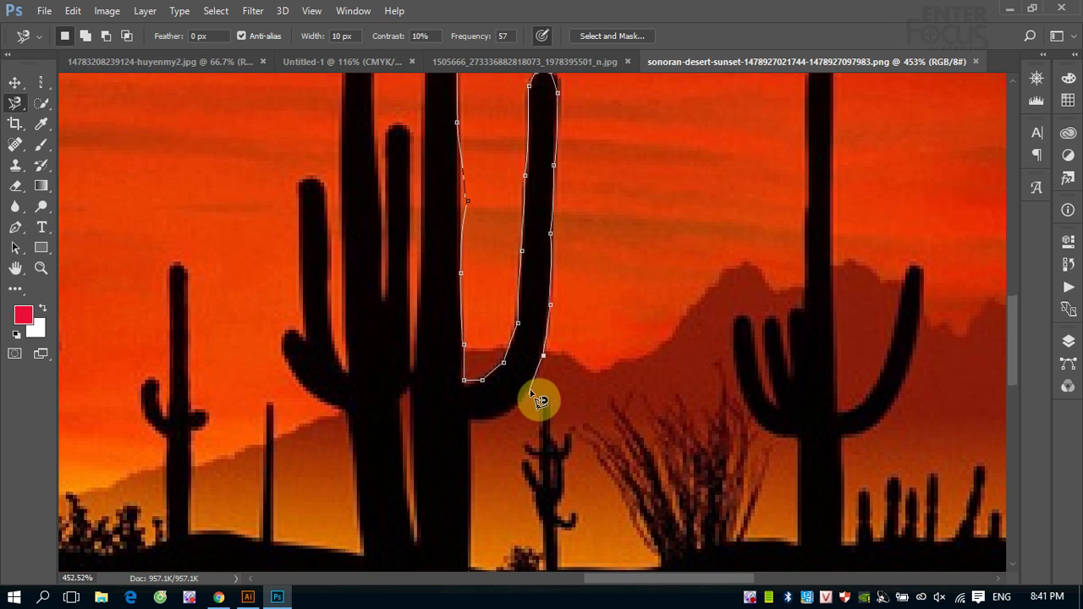
left_click(532, 385)
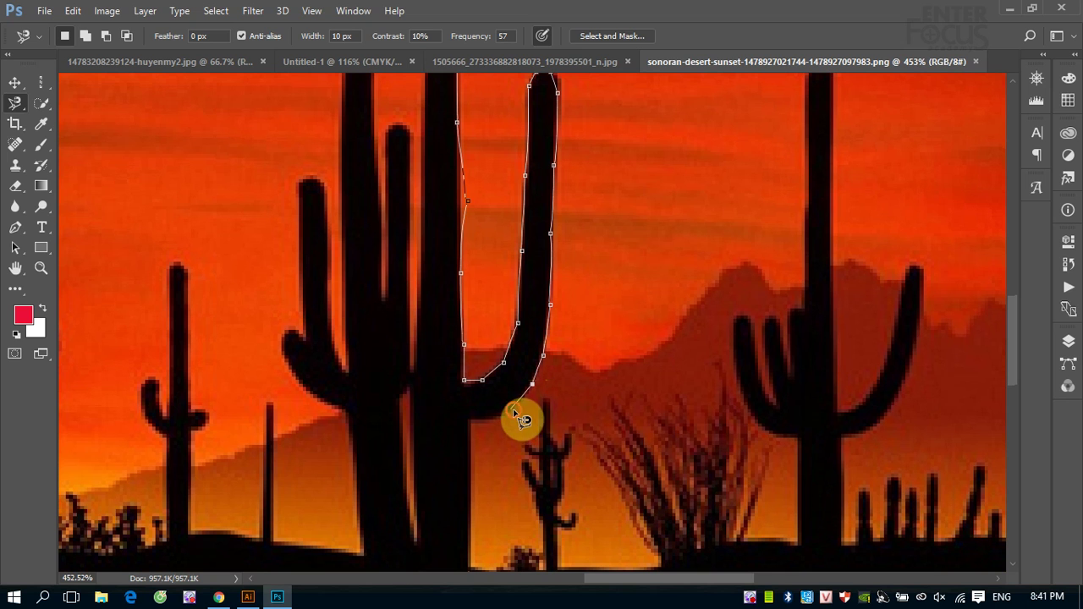
left_click(469, 418)
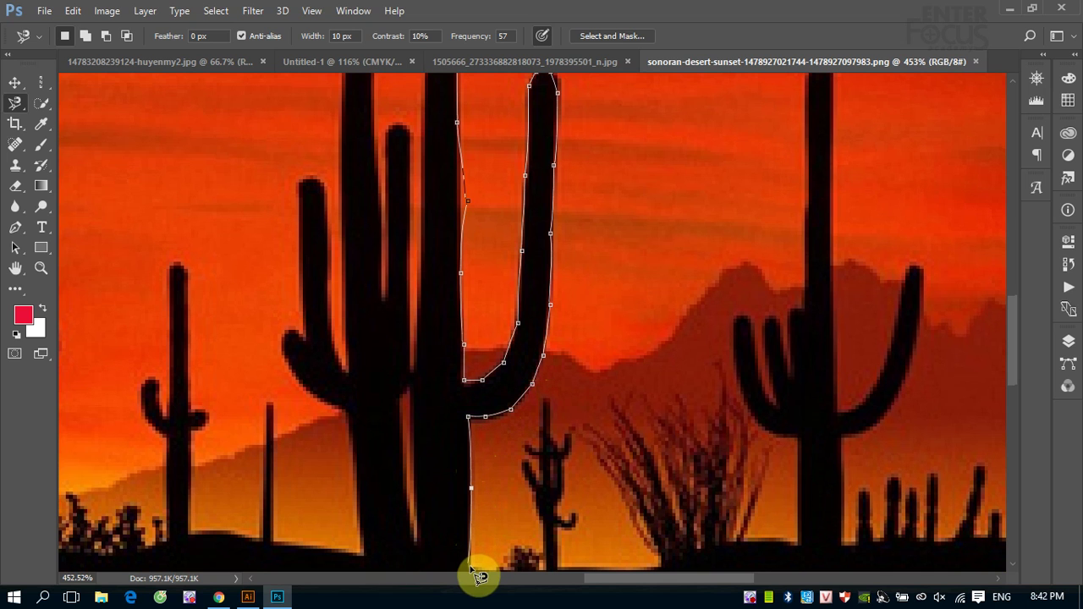
left_click(365, 556)
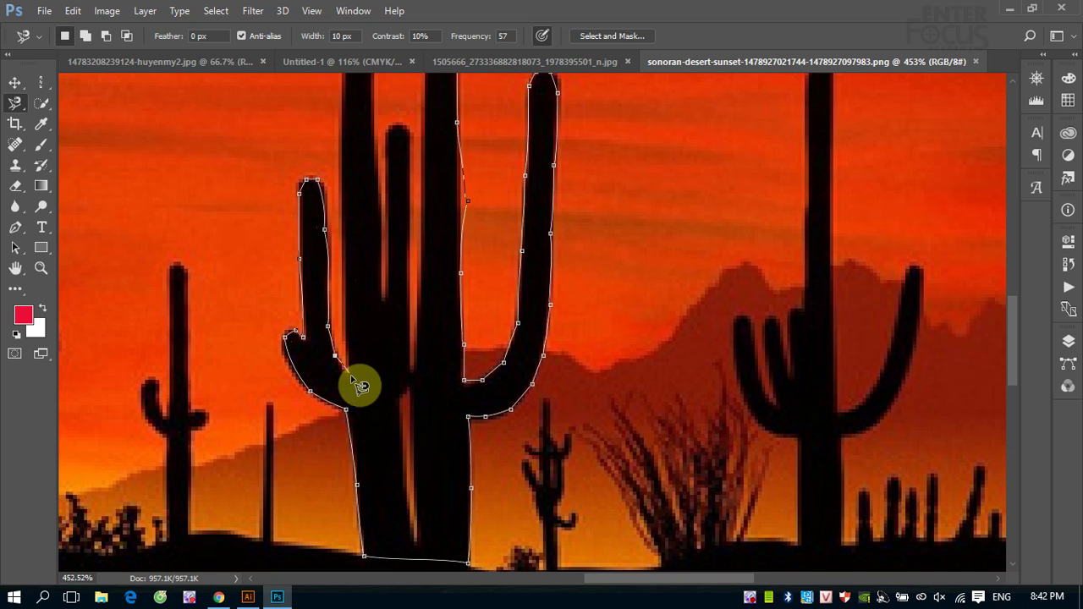
scroll(362, 339, "up", 5)
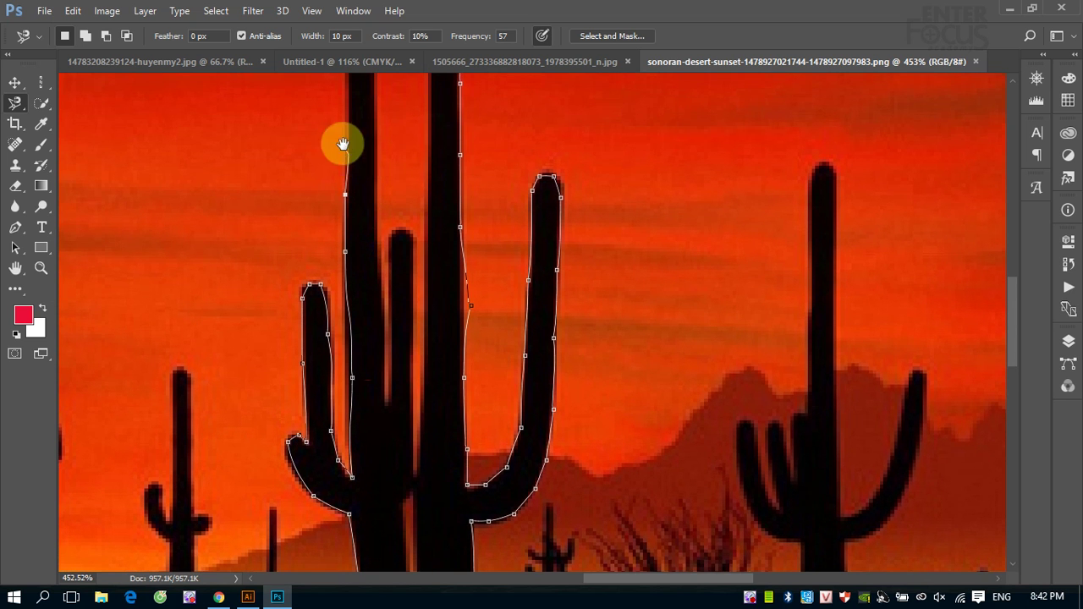
left_click_drag(342, 141, 324, 283)
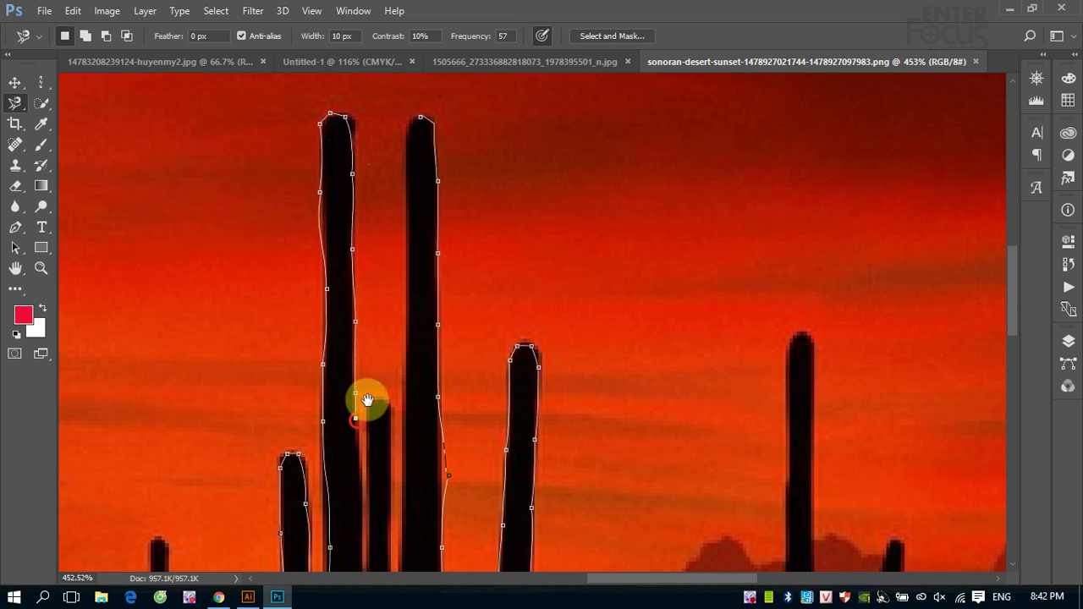
Step: Trace the last trunk edge to the top and double-click to close the saguaro selection
left_click_drag(362, 399, 358, 257)
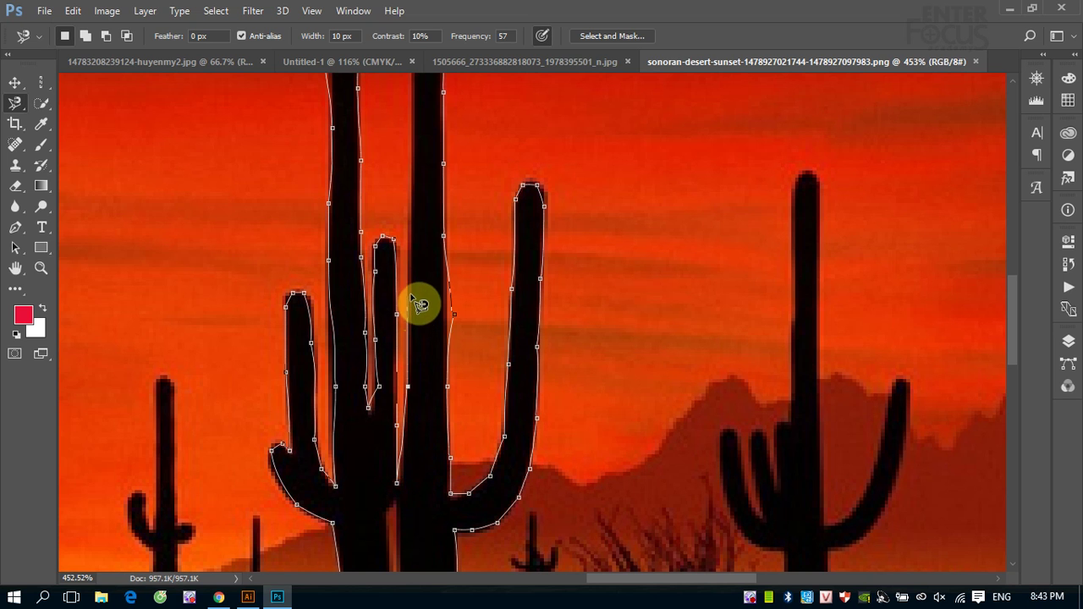
mouse_move(418, 225)
left_mouse_down()
mouse_move(406, 366)
mouse_move(394, 380)
left_mouse_up()
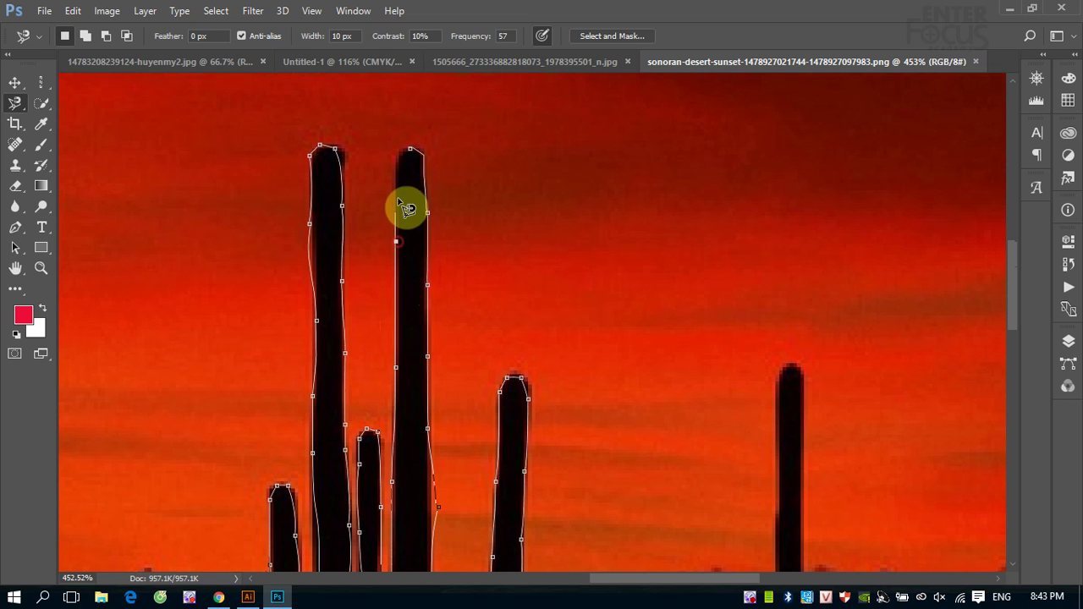
double_click(418, 161)
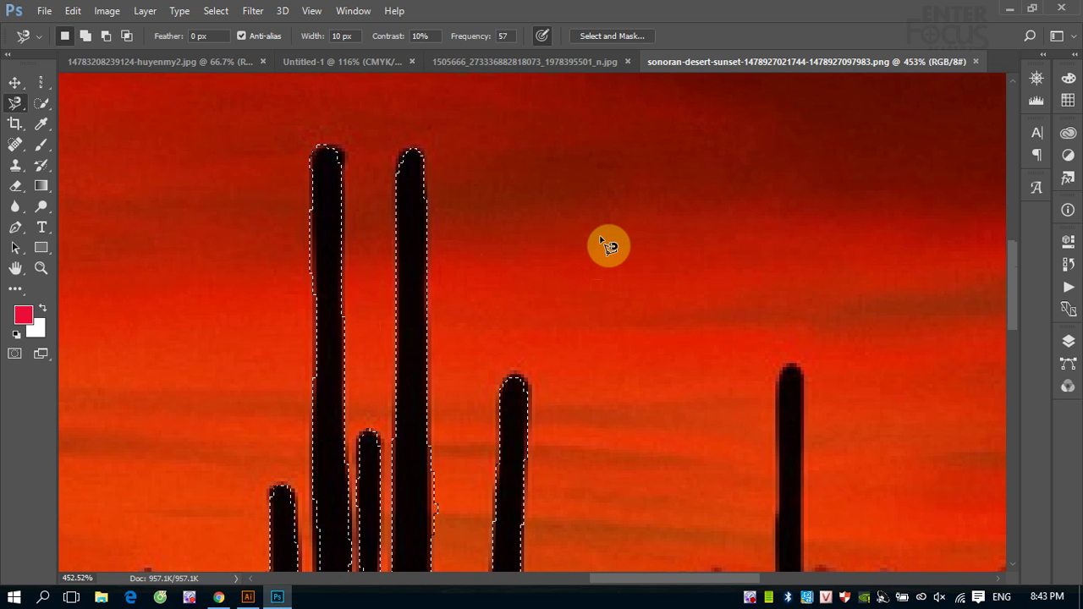
Step: Open 01_BEGIN.JPG from Desktop > BT_buoi_1_Photoshop > Bai_tap_01_01
left_click(43, 12)
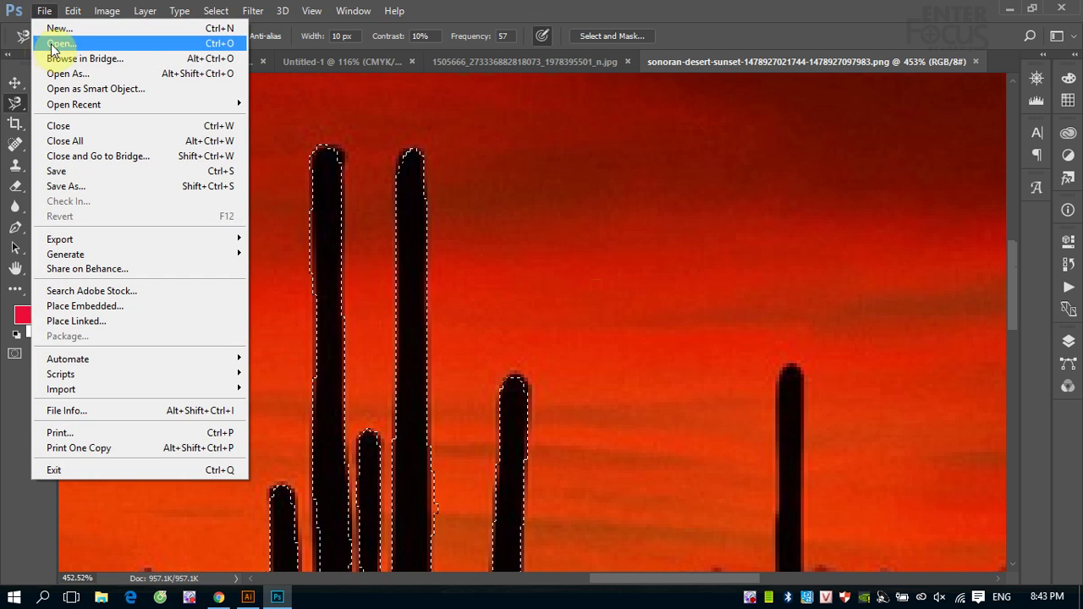
left_click(59, 43)
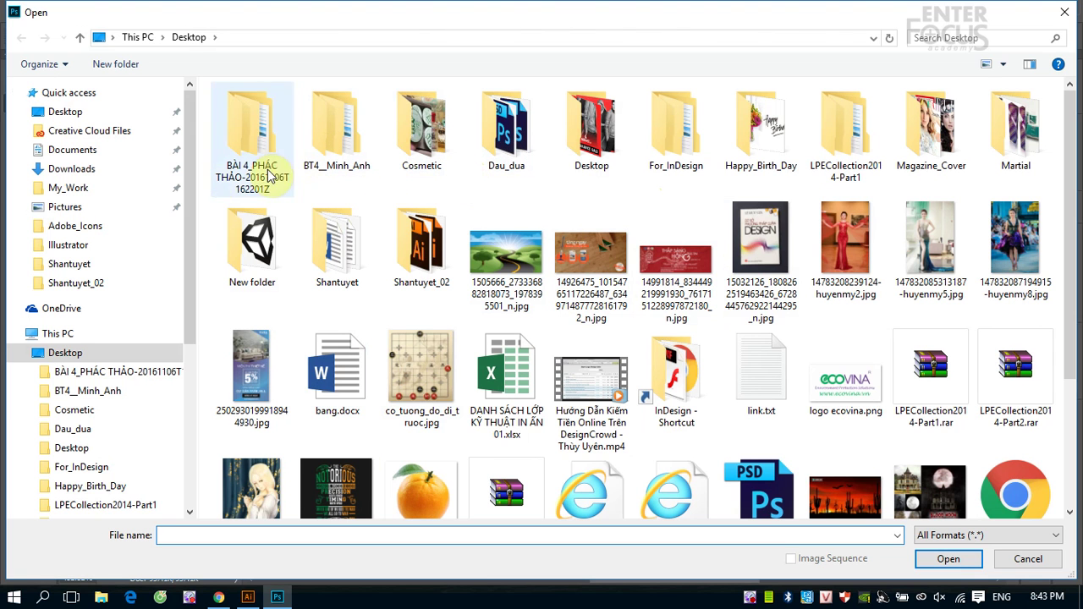
mouse_move(71, 169)
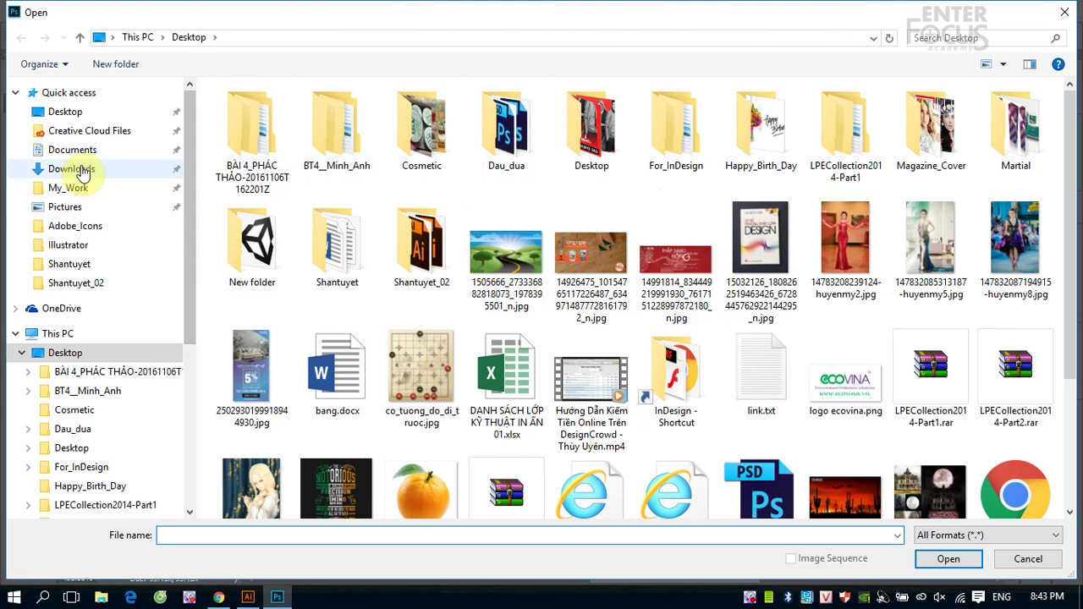
left_click(71, 111)
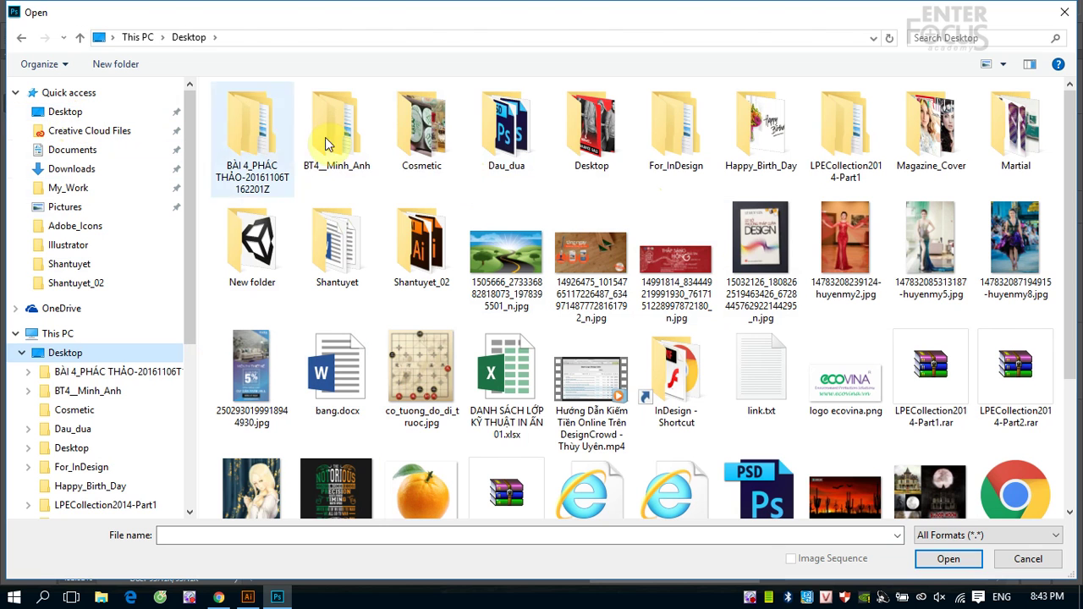
double_click(590, 135)
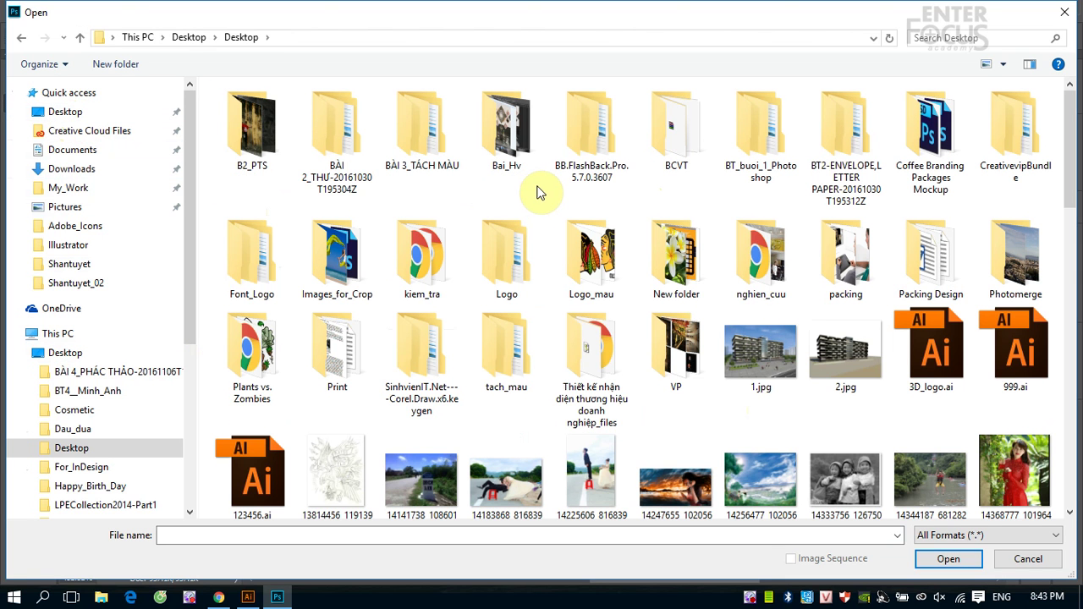
double_click(763, 161)
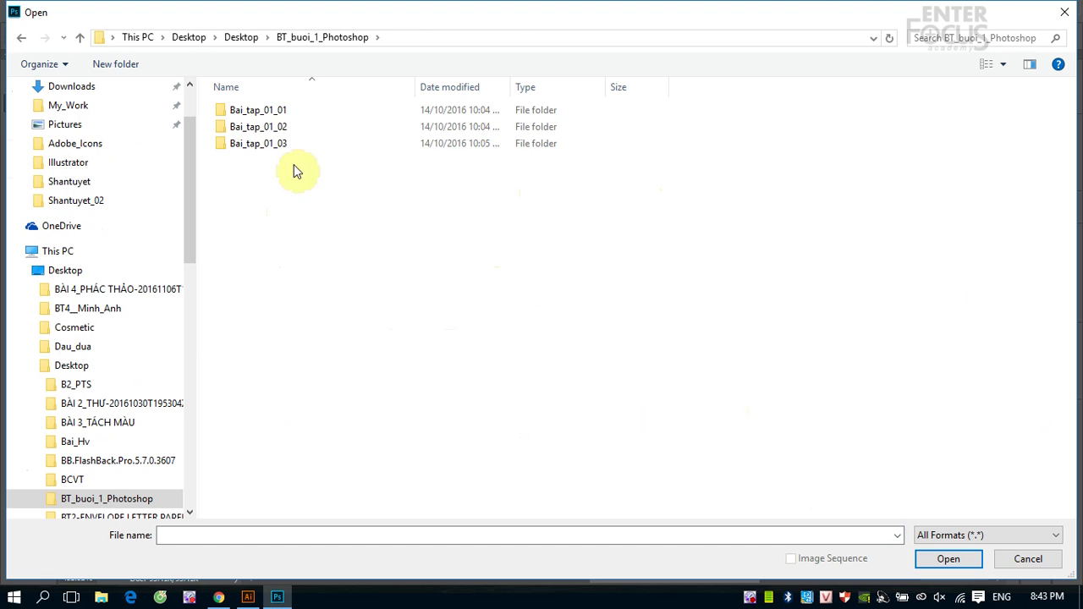
double_click(252, 110)
left_click(256, 137)
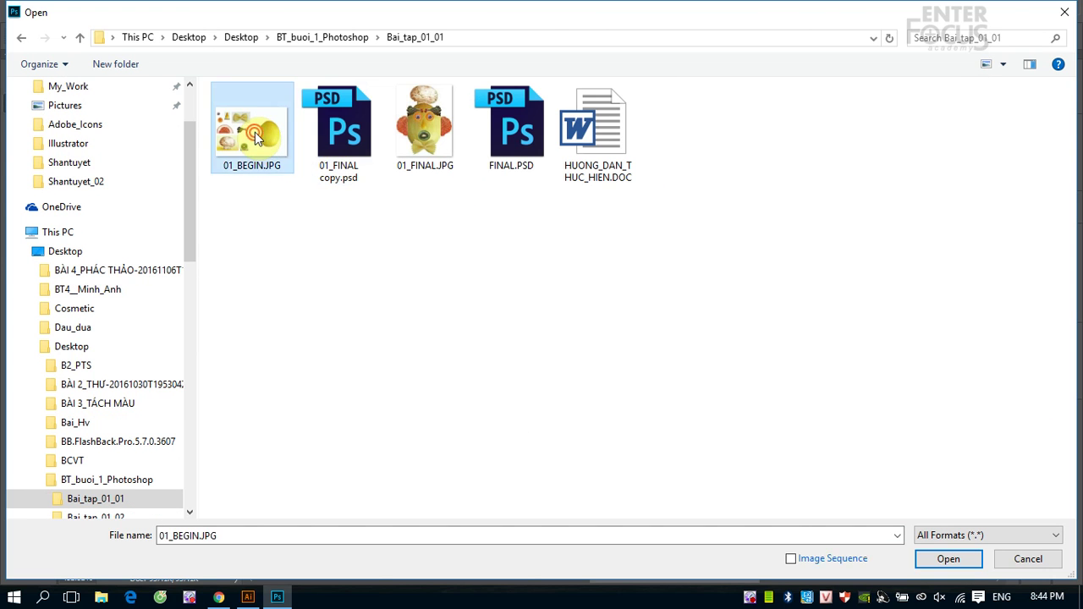
double_click(256, 138)
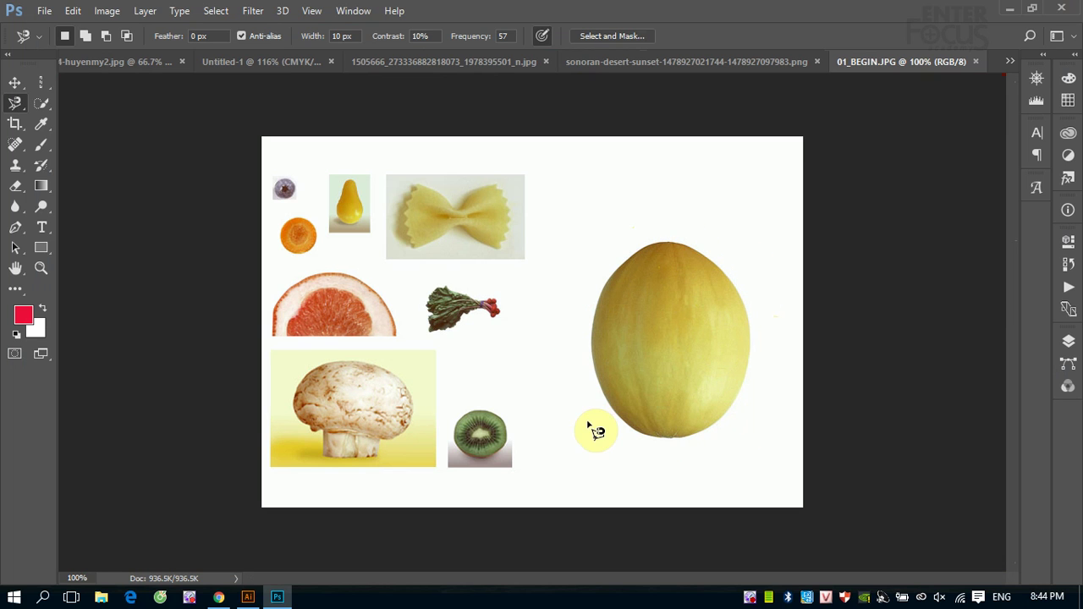
Step: Encircle the large yellow melon on the right with a closed magnetic lasso selection
left_click(662, 243)
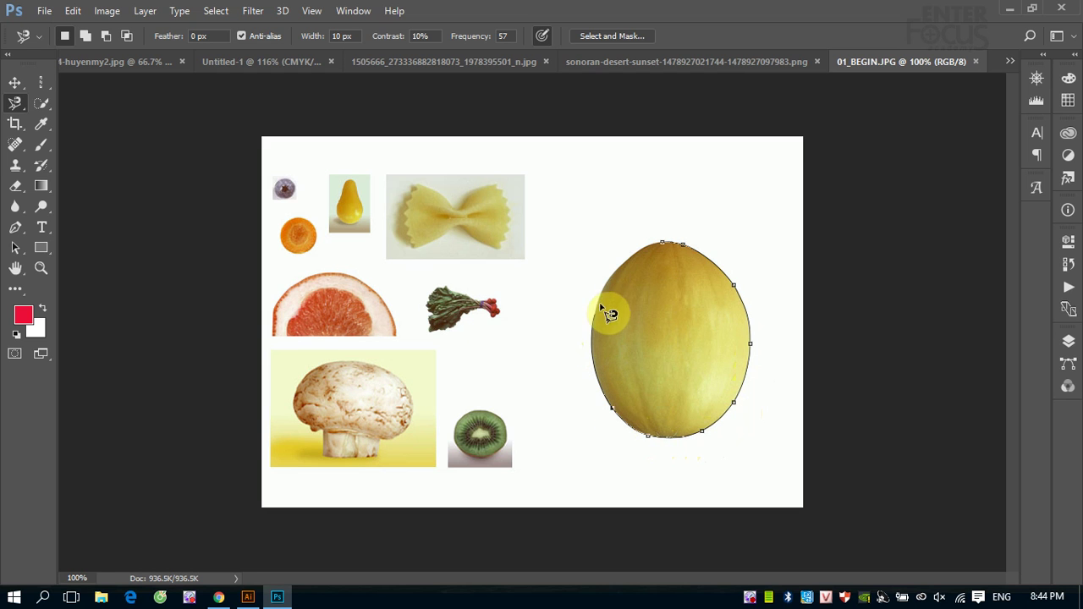
left_click(665, 245)
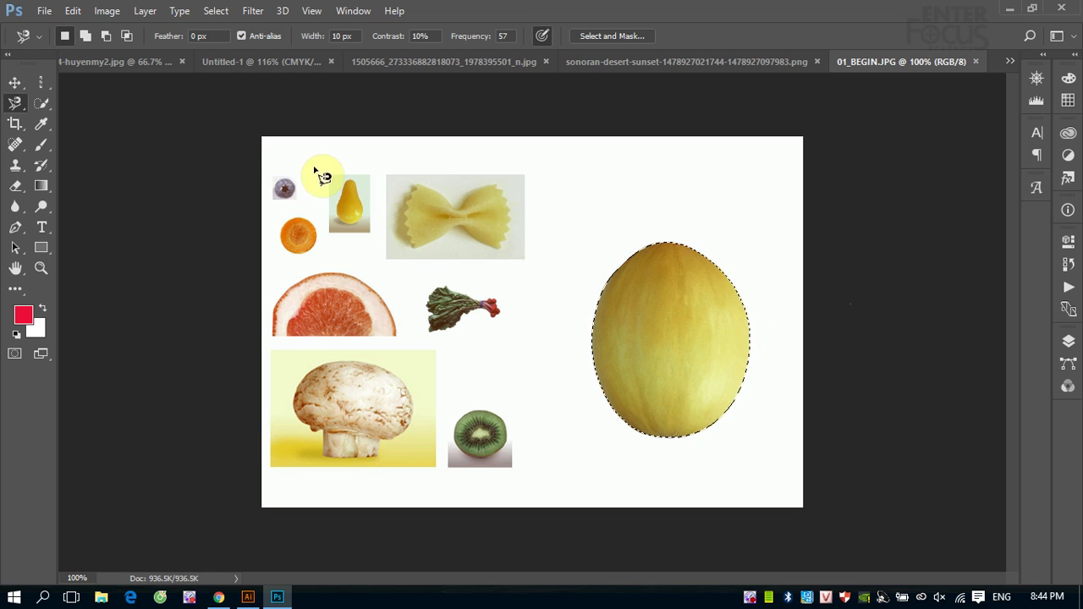
left_click_drag(14, 102, 53, 109)
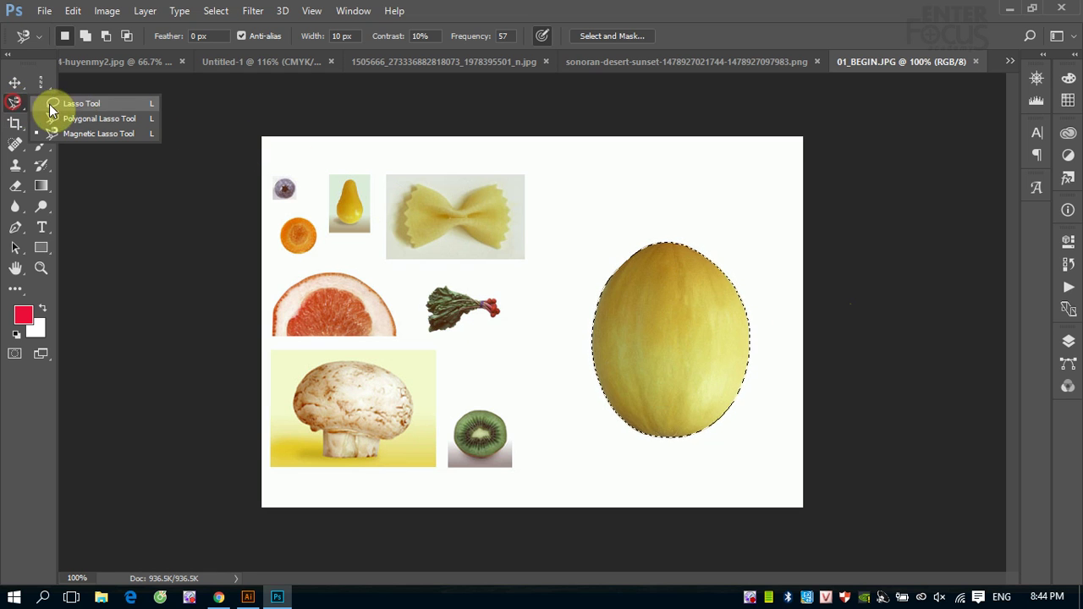